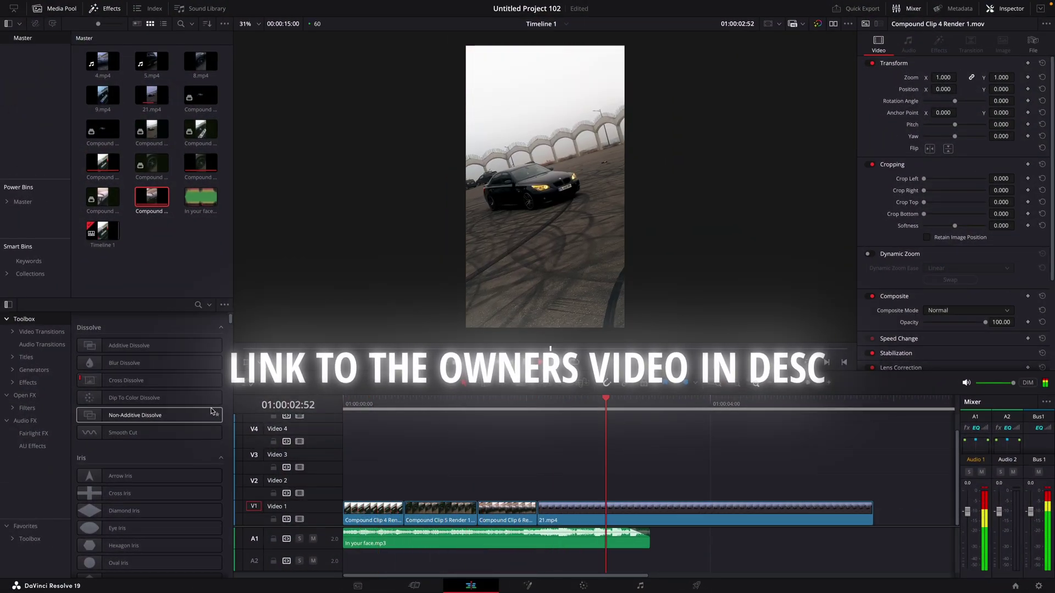
Stop playback with the playhead parked at the start of 21.mp4 on Video 1
{"action": "key", "text": "space"}
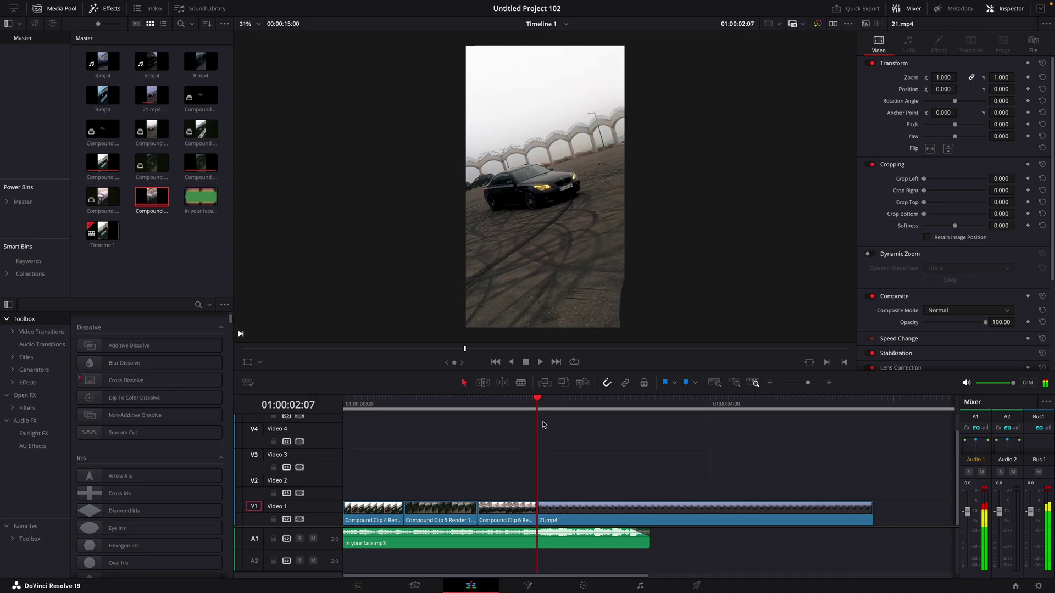
Copy 21.mp4 onto Video 2 at the timeline start, trimmed to end at the playhead
{"action": "left_click_drag", "start_coordinate": [568, 508], "coordinate": [568, 481]}
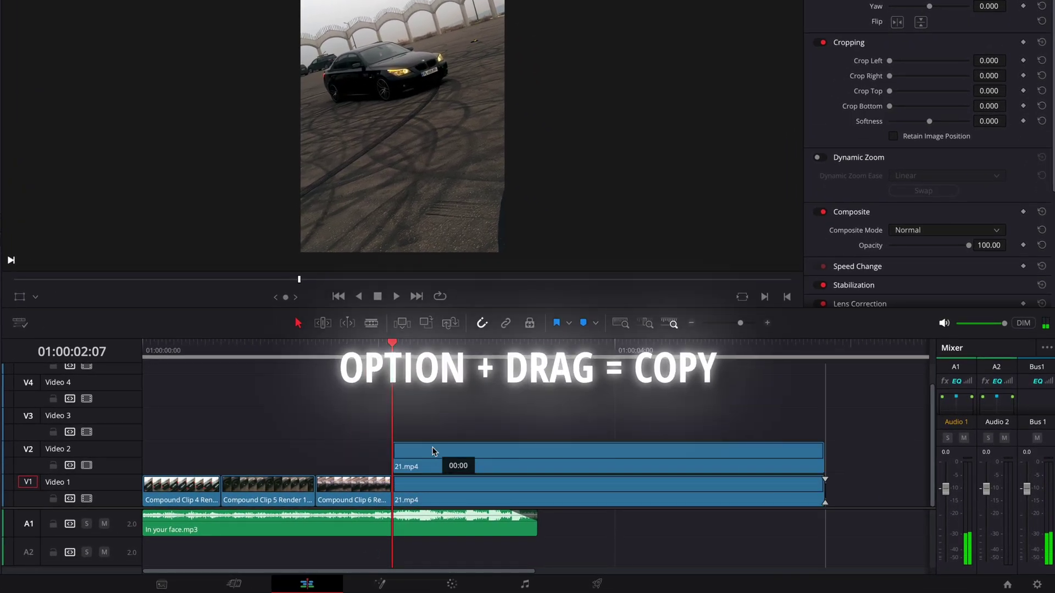
{"action": "left_click_drag", "start_coordinate": [432, 451], "coordinate": [261, 452]}
{"action": "left_click_drag", "start_coordinate": [699, 461], "coordinate": [517, 461]}
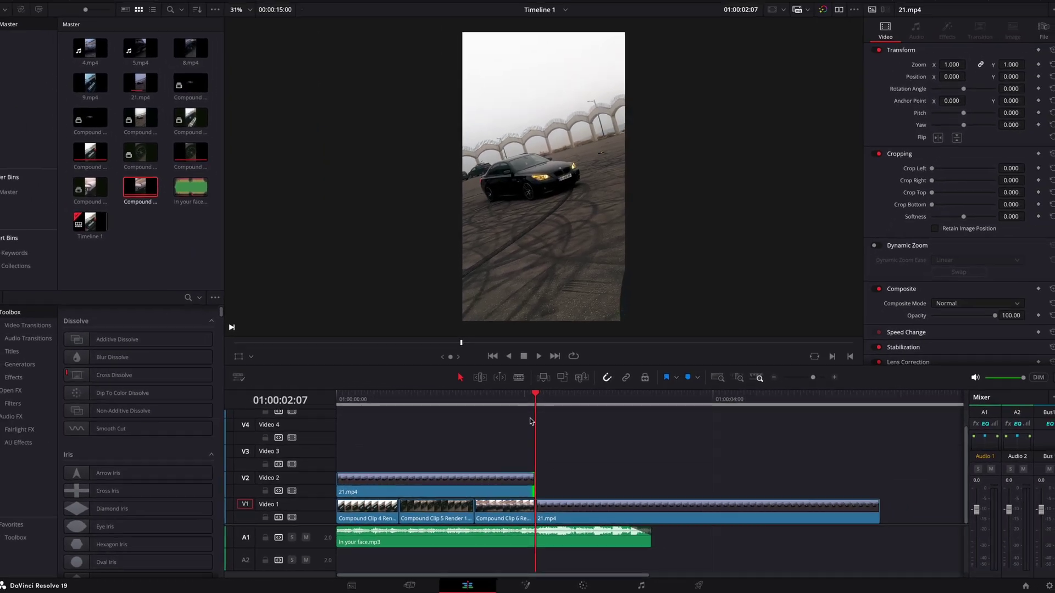
Cut the Video 1 21.mp4 to start after the Video 2 copy and end with the audio
{"action": "left_click_drag", "start_coordinate": [491, 406], "coordinate": [537, 406]}
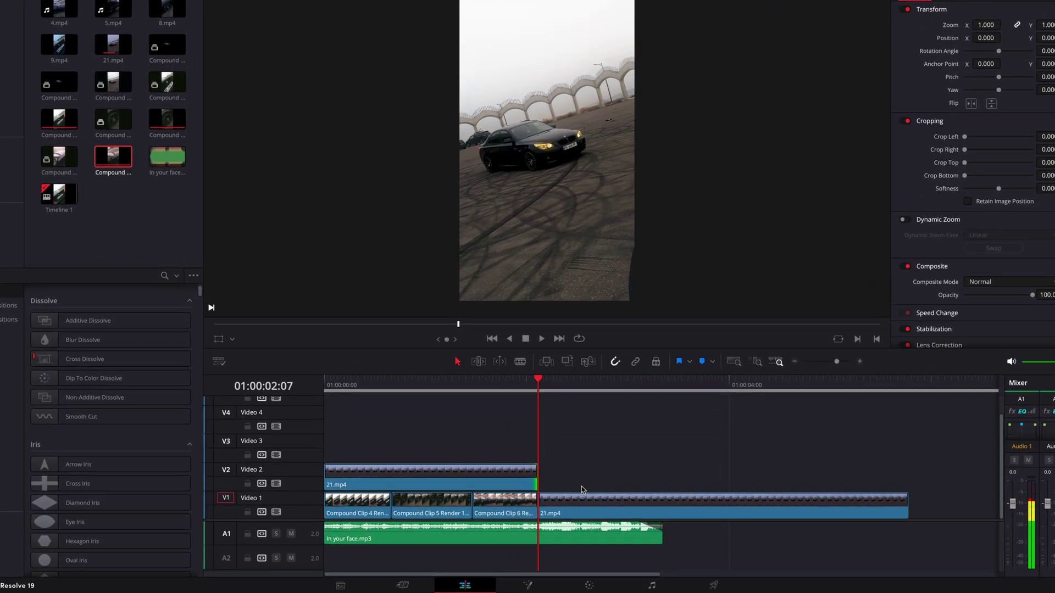
{"action": "left_click_drag", "start_coordinate": [582, 490], "coordinate": [368, 448]}
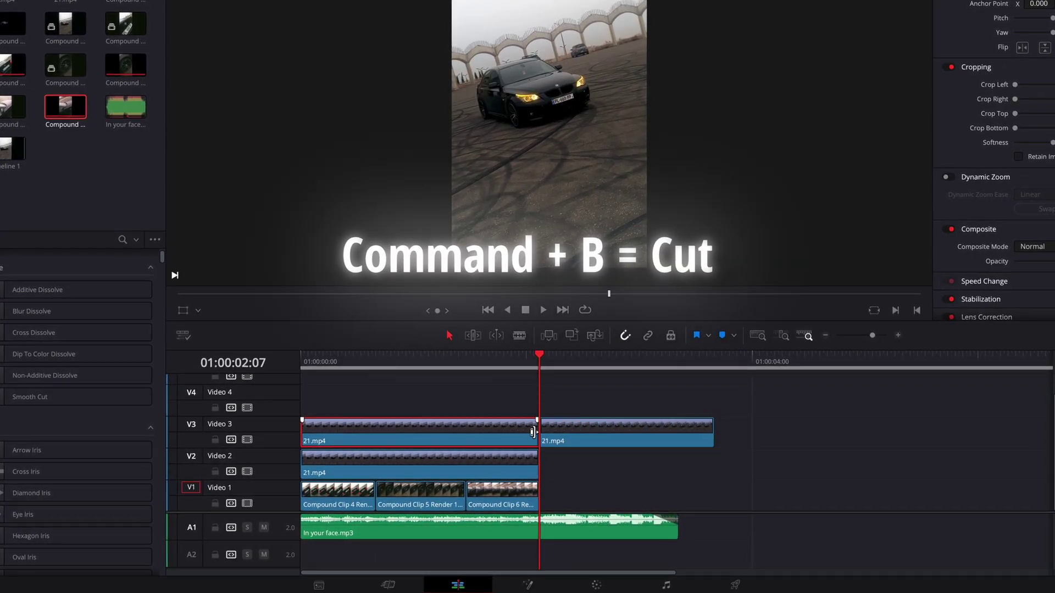
{"action": "key", "text": "Delete"}
{"action": "left_click_drag", "start_coordinate": [671, 440], "coordinate": [635, 500]}
{"action": "key", "text": "space"}
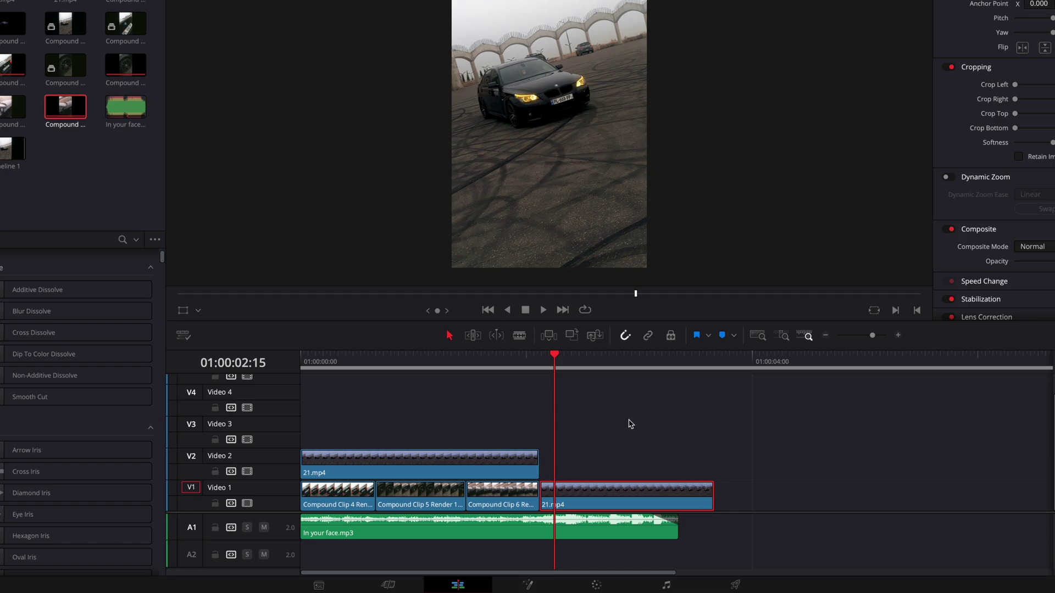
{"action": "left_click_drag", "start_coordinate": [710, 493], "coordinate": [677, 492]}
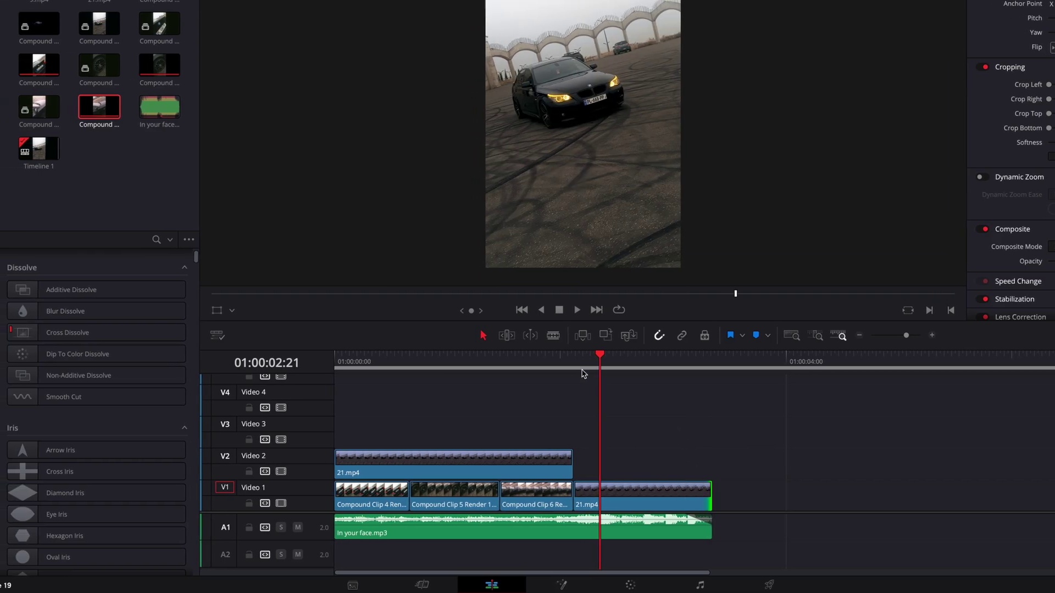
Nest the Video 2 copy as Compound Clip 7 and bring it into the Color page
{"action": "left_click", "coordinate": [426, 376]}
{"action": "key", "text": "Home"}
{"action": "right_click", "coordinate": [476, 464]}
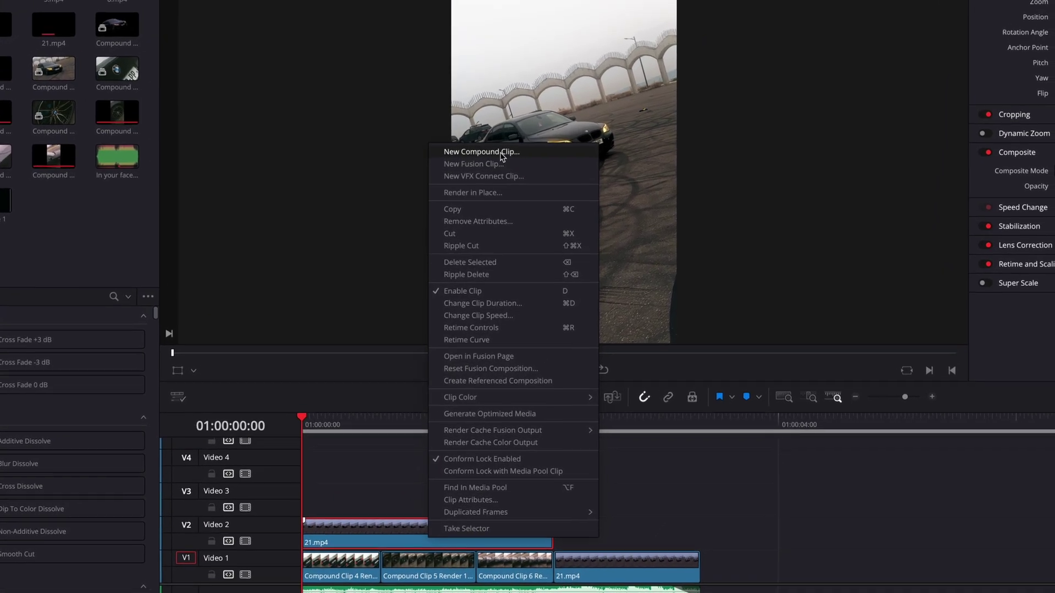
{"action": "left_click", "coordinate": [500, 153]}
{"action": "left_click", "coordinate": [612, 334]}
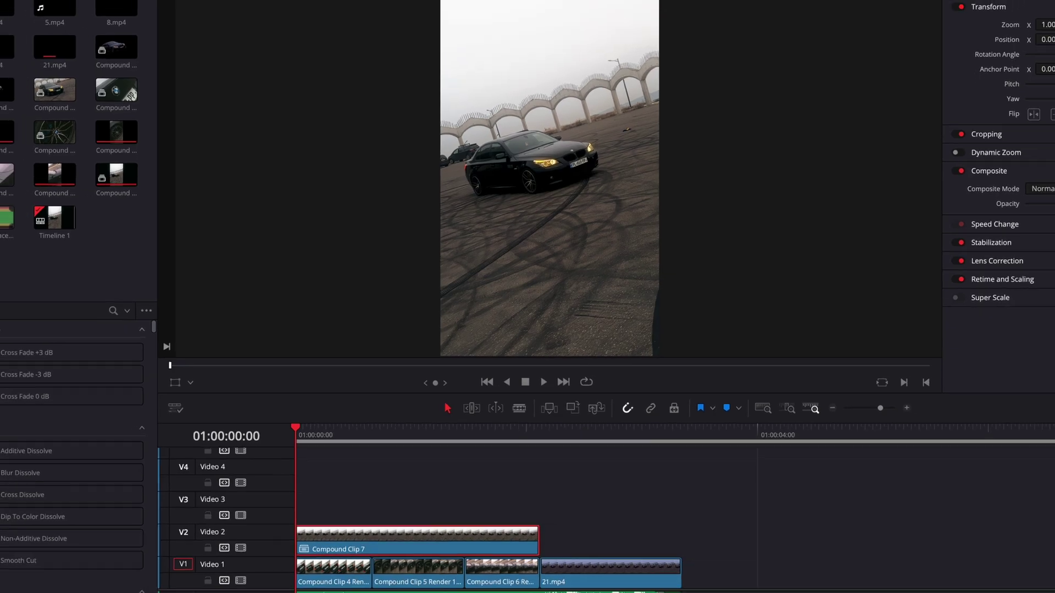
{"action": "key", "text": "shift+6"}
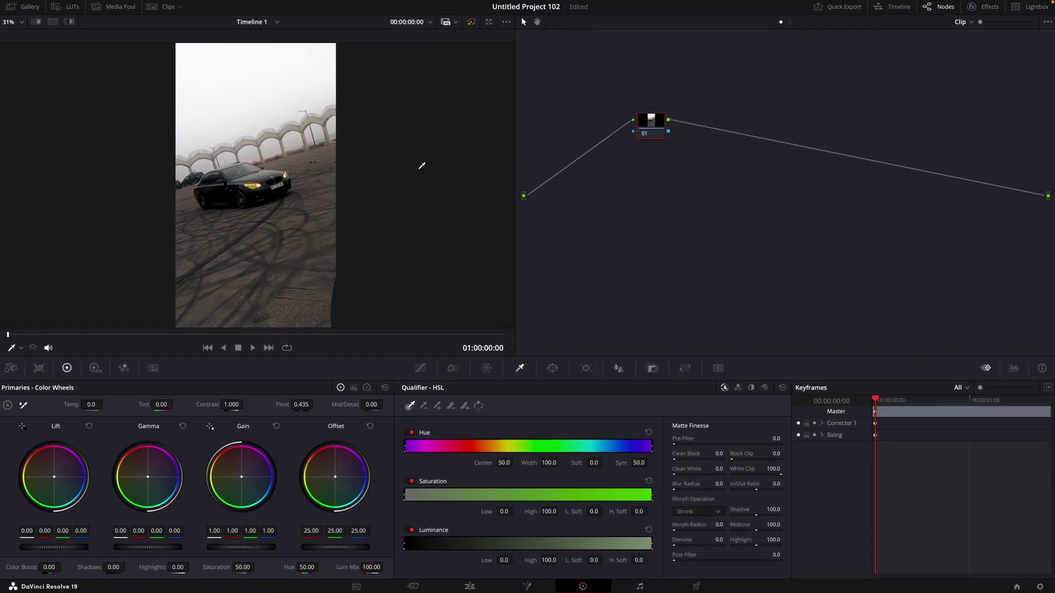
Pick the curve power window and place points along the car's roof outline
{"action": "left_click", "coordinate": [553, 368]}
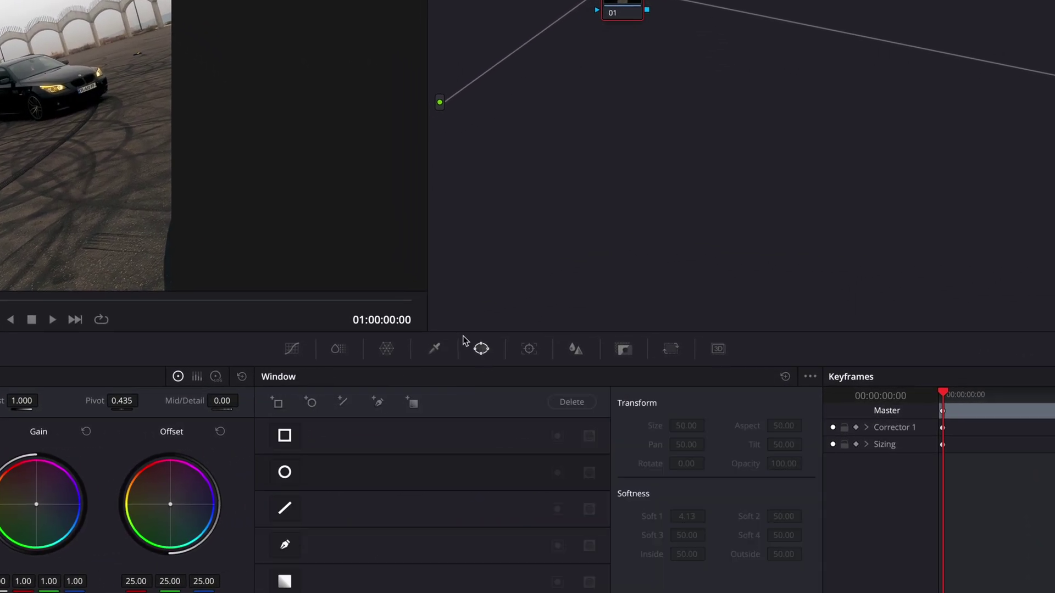
{"action": "left_click", "coordinate": [284, 544]}
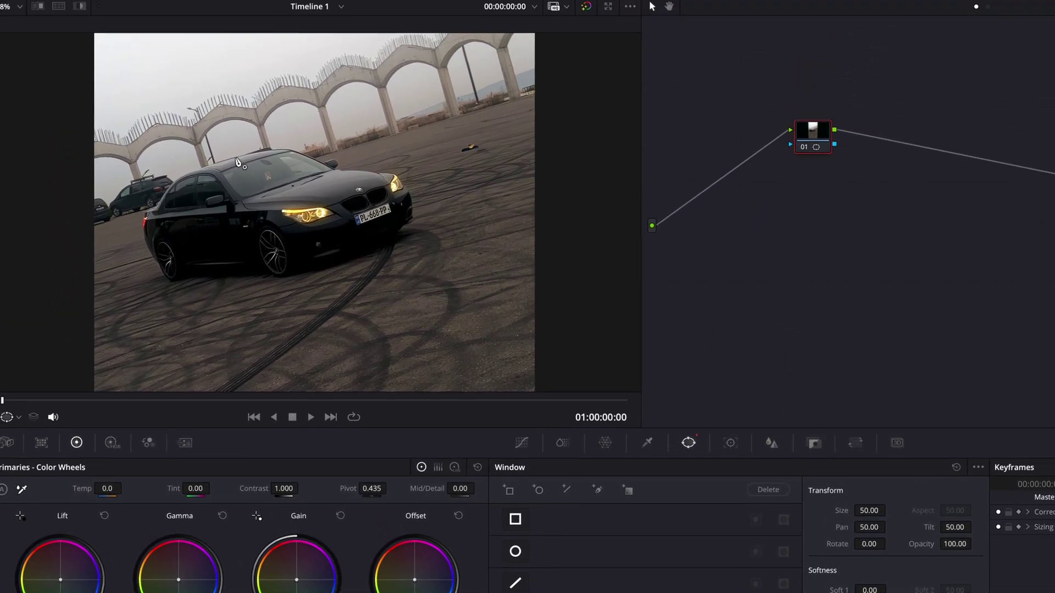
{"action": "left_click", "coordinate": [243, 178]}
{"action": "left_click", "coordinate": [277, 167]}
{"action": "left_click", "coordinate": [291, 170]}
{"action": "left_click", "coordinate": [306, 173]}
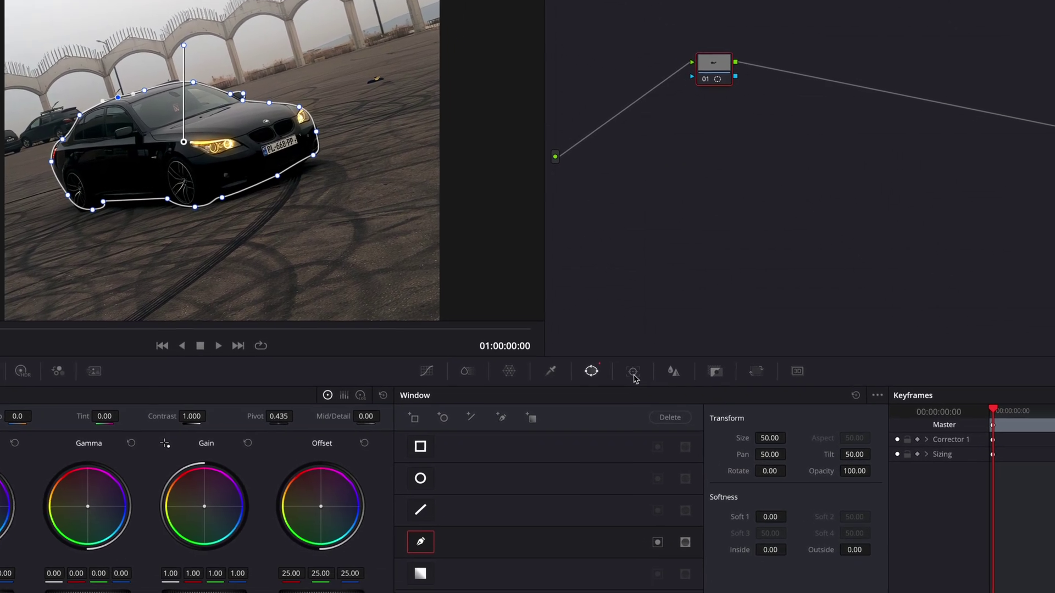
Track the car mask forward and backward, review it, and add an alpha output node
{"action": "left_click", "coordinate": [730, 458]}
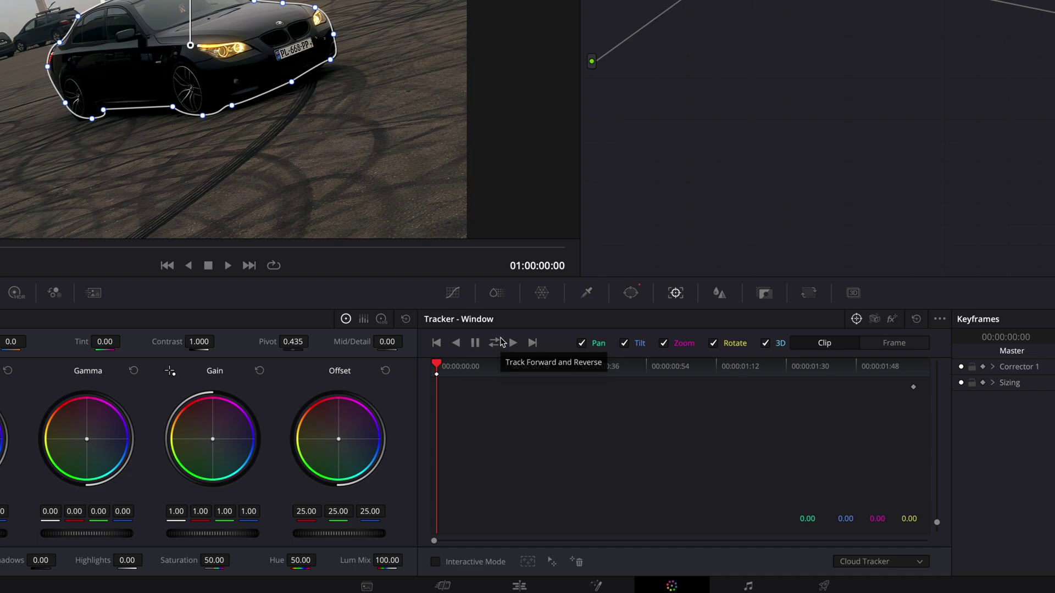
{"action": "left_click", "coordinate": [502, 339]}
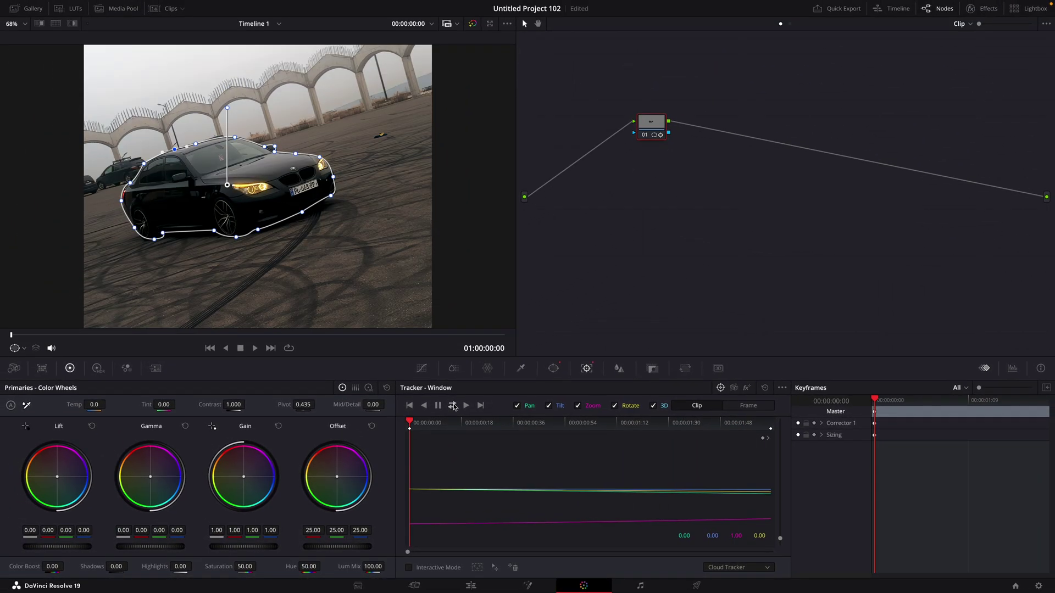
{"action": "left_click", "coordinate": [766, 425]}
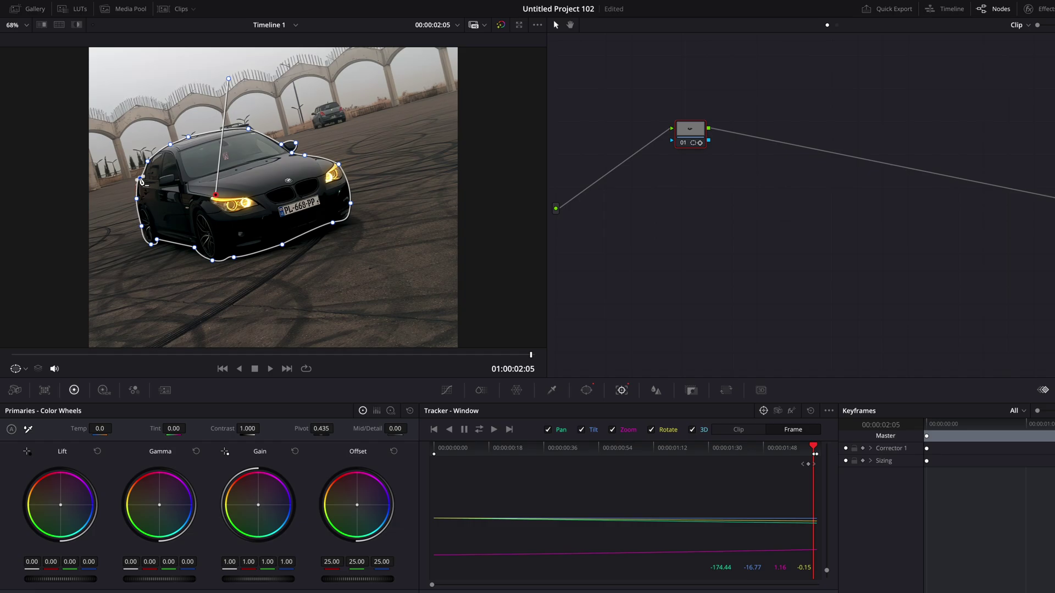
{"action": "left_click", "coordinate": [689, 452]}
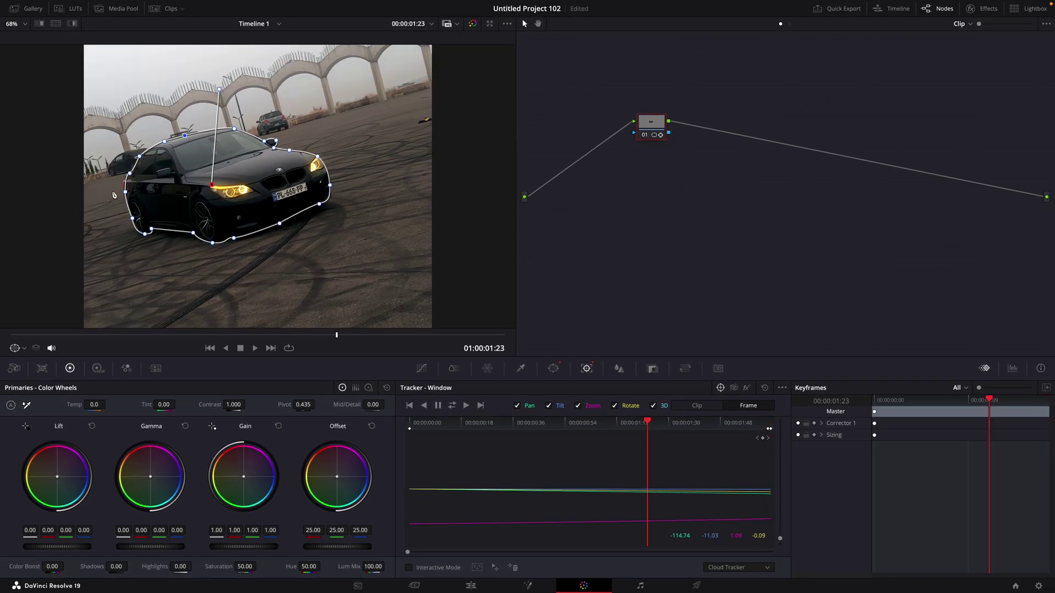
{"action": "key", "text": "alt+t"}
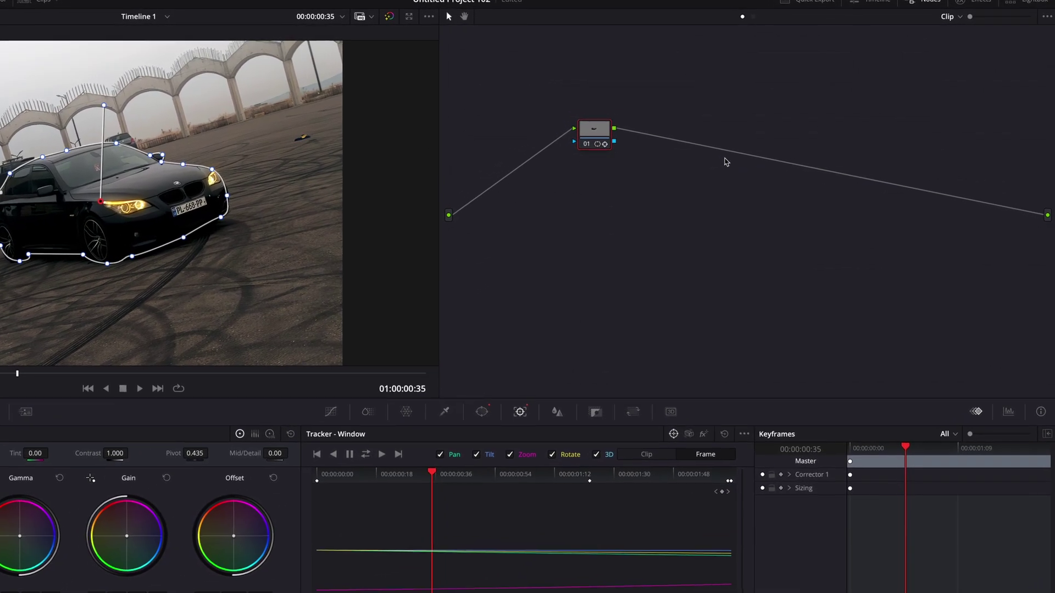
{"action": "right_click", "coordinate": [718, 181]}
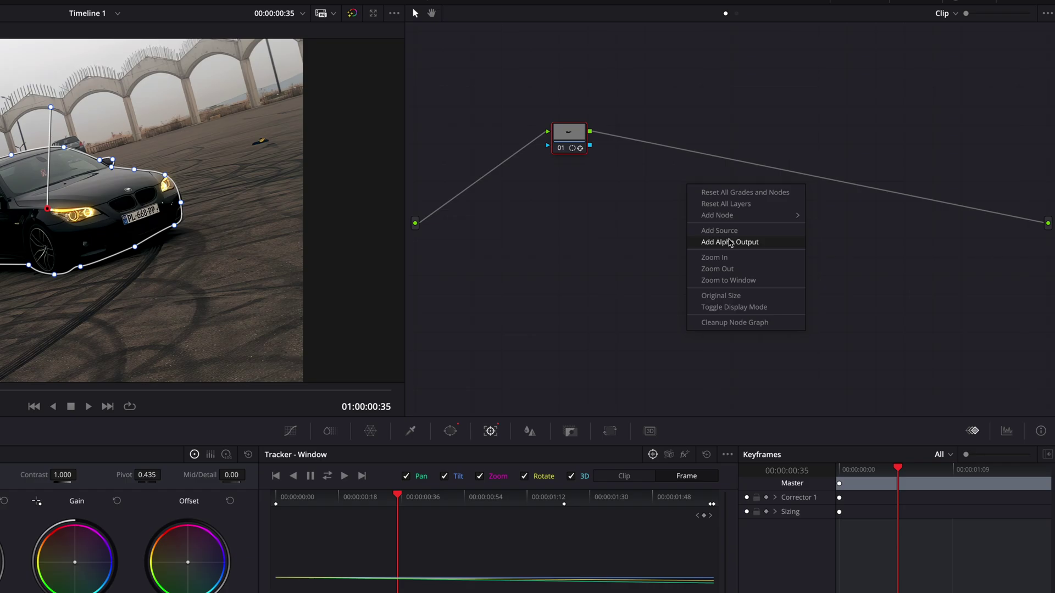
{"action": "left_click", "coordinate": [753, 230]}
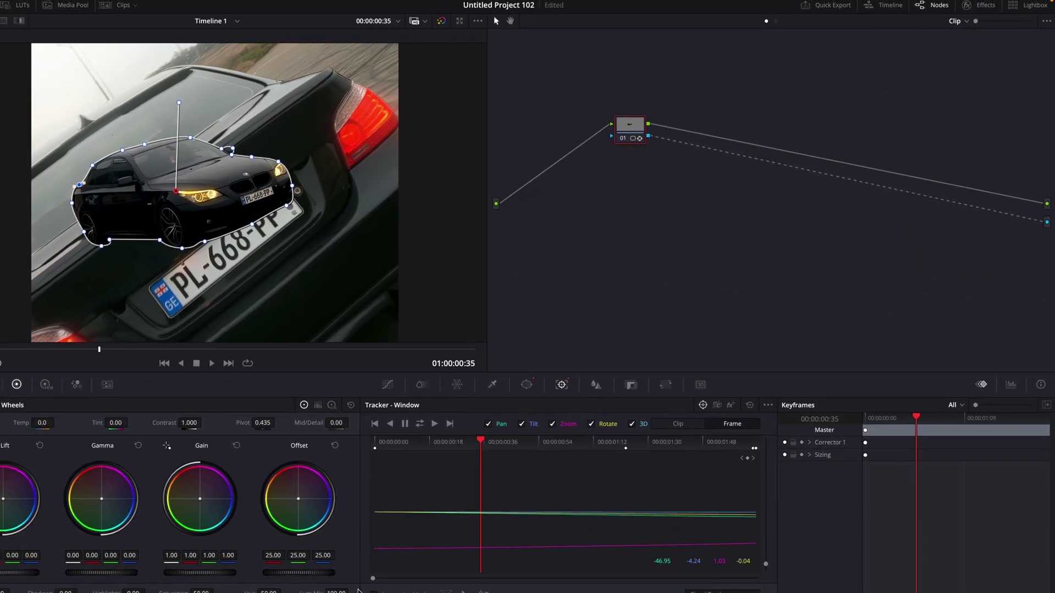
Back on the Edit page, nest the masked Video 2 clip as Compound Clip 8
{"action": "left_click", "coordinate": [469, 587]}
{"action": "right_click", "coordinate": [460, 486]}
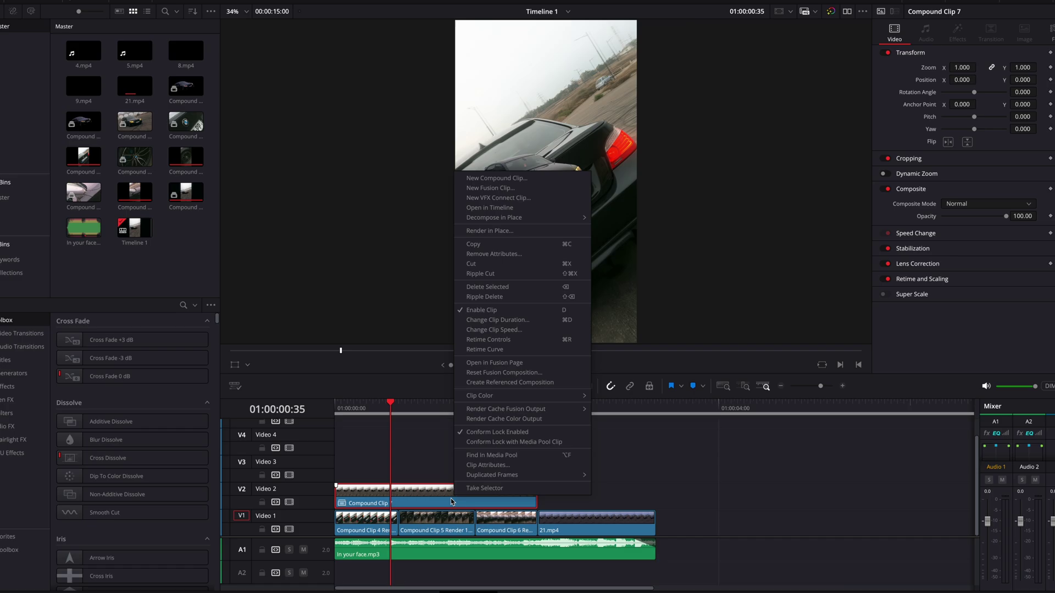
{"action": "left_click", "coordinate": [497, 172]}
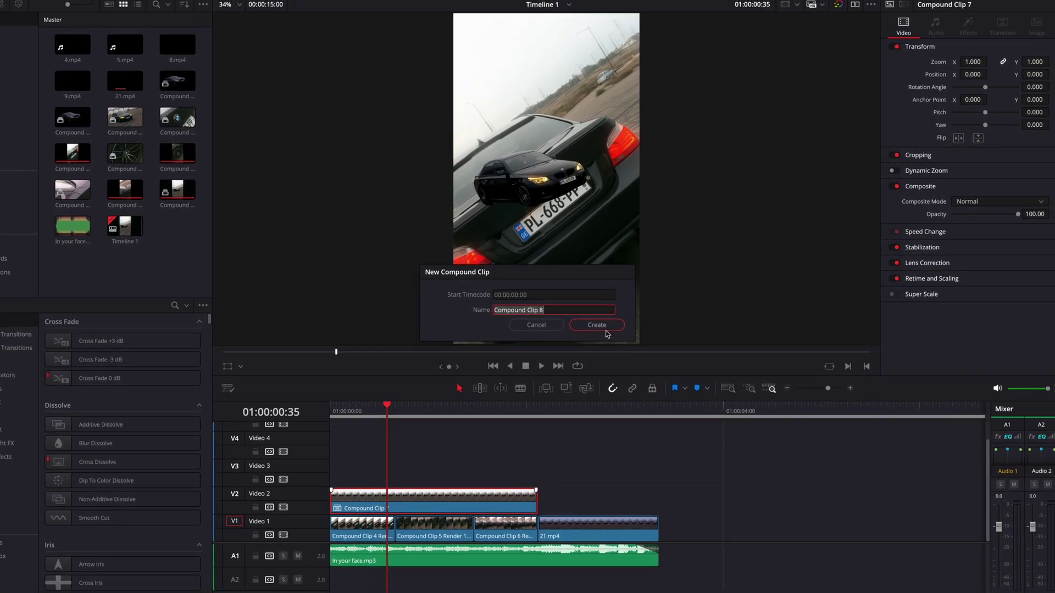
{"action": "left_click", "coordinate": [597, 325]}
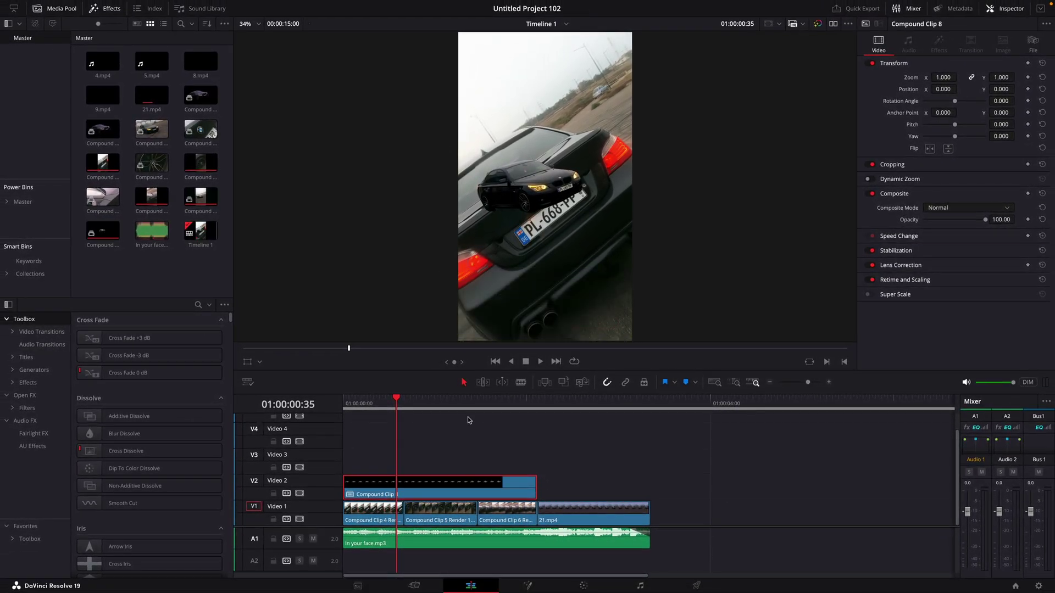
Disable the three Video 1 compound clips and select Compound Clip 8
{"action": "left_click_drag", "start_coordinate": [400, 406], "coordinate": [344, 406]}
{"action": "left_click", "coordinate": [365, 519]}
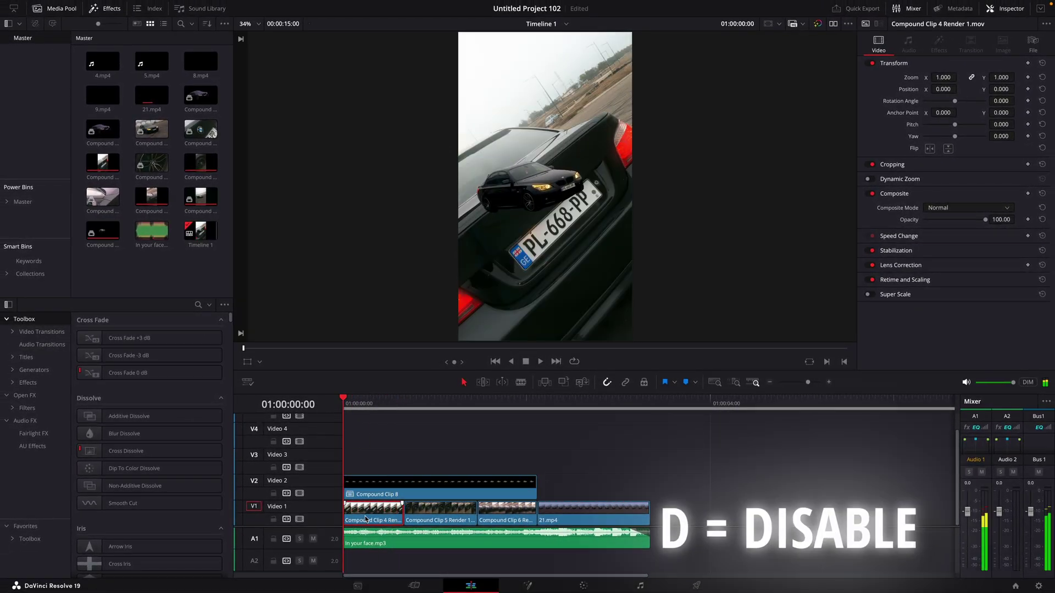
{"action": "key", "text": "d"}
{"action": "left_click", "coordinate": [437, 519]}
{"action": "key", "text": "d"}
{"action": "left_click", "coordinate": [506, 518]}
{"action": "key", "text": "d"}
{"action": "left_click", "coordinate": [483, 492]}
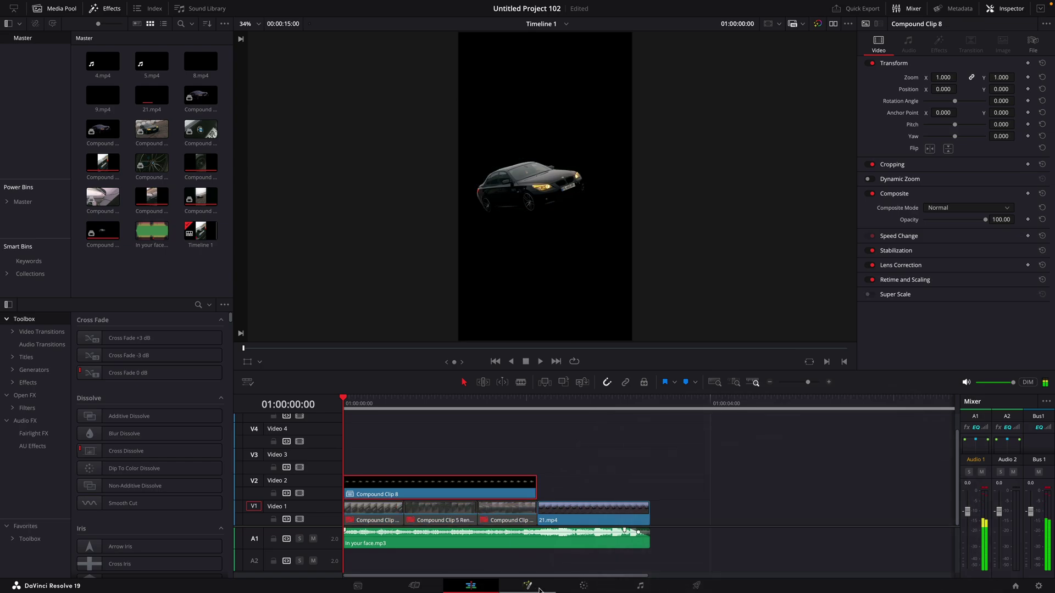
In Fusion, insert a PixelSorter node between MediaIn1 and MediaOut1 of Compound Clip 8
{"action": "key", "text": "shift+5"}
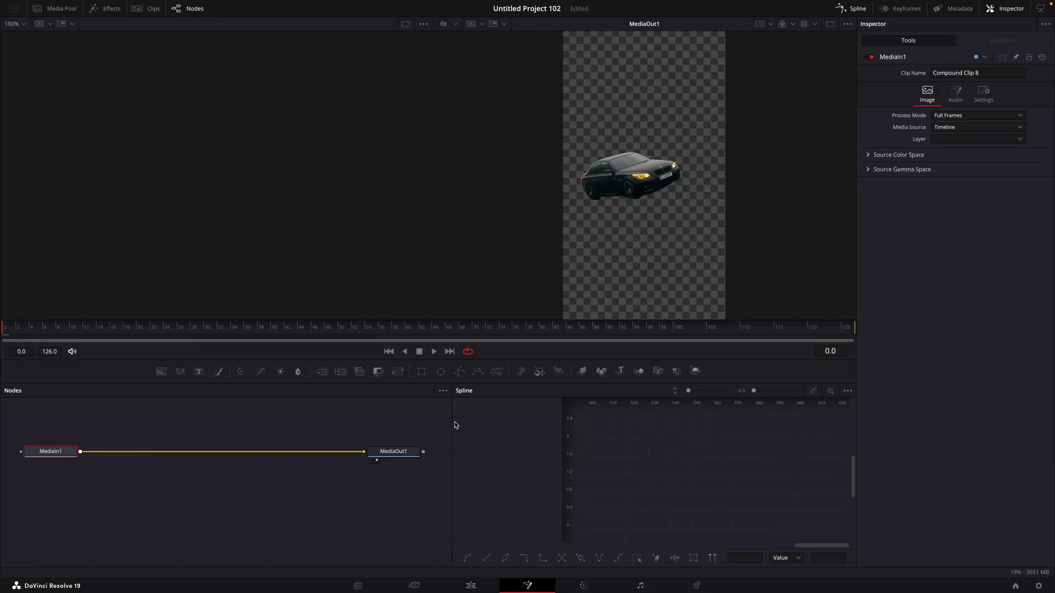
{"action": "key", "text": "shift+space"}
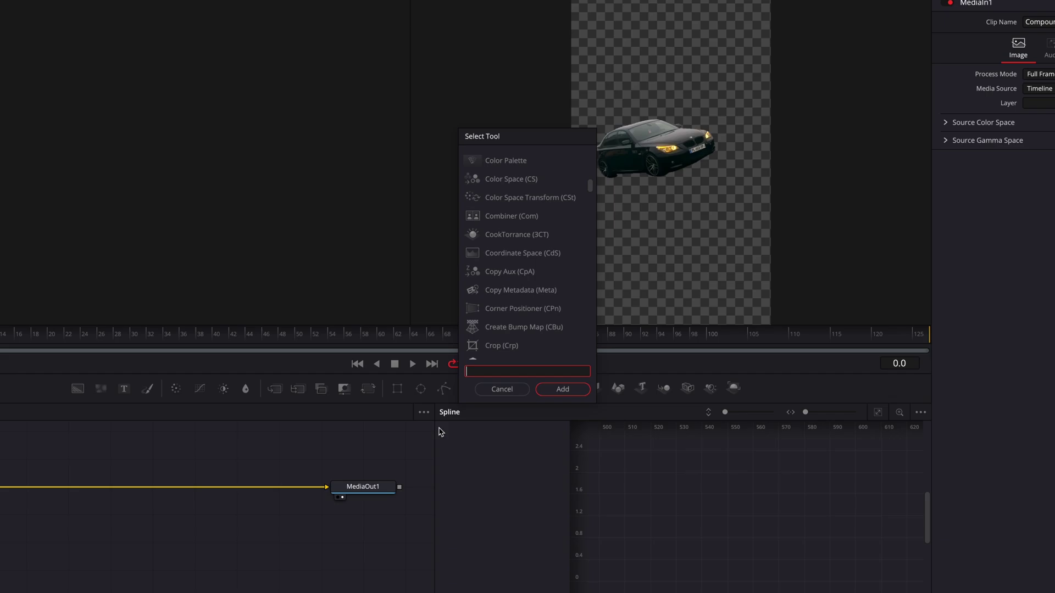
{"action": "type", "text": "pixel sorter"}
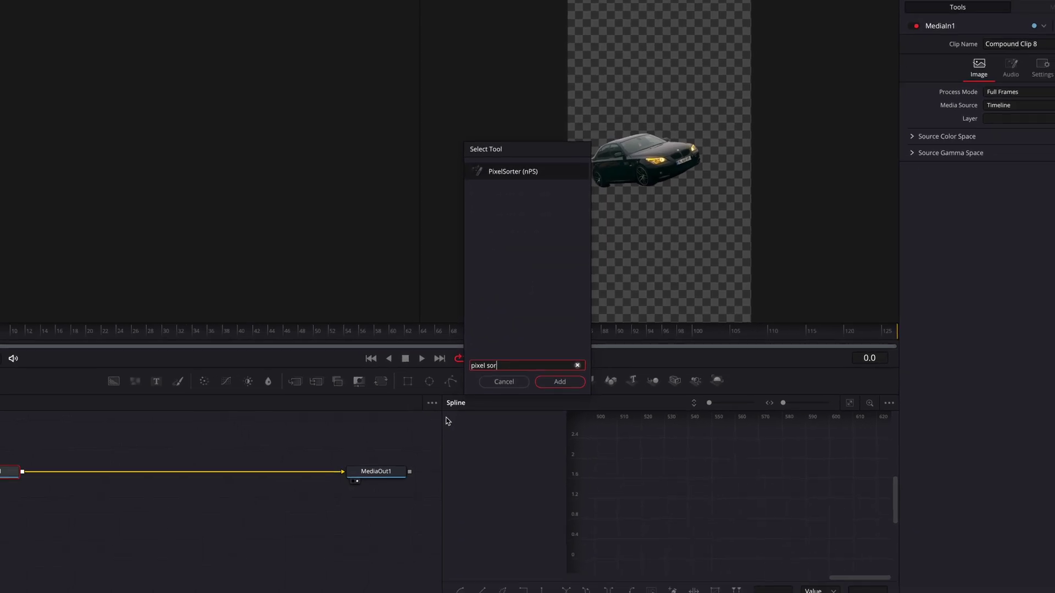
{"action": "key", "text": "Return"}
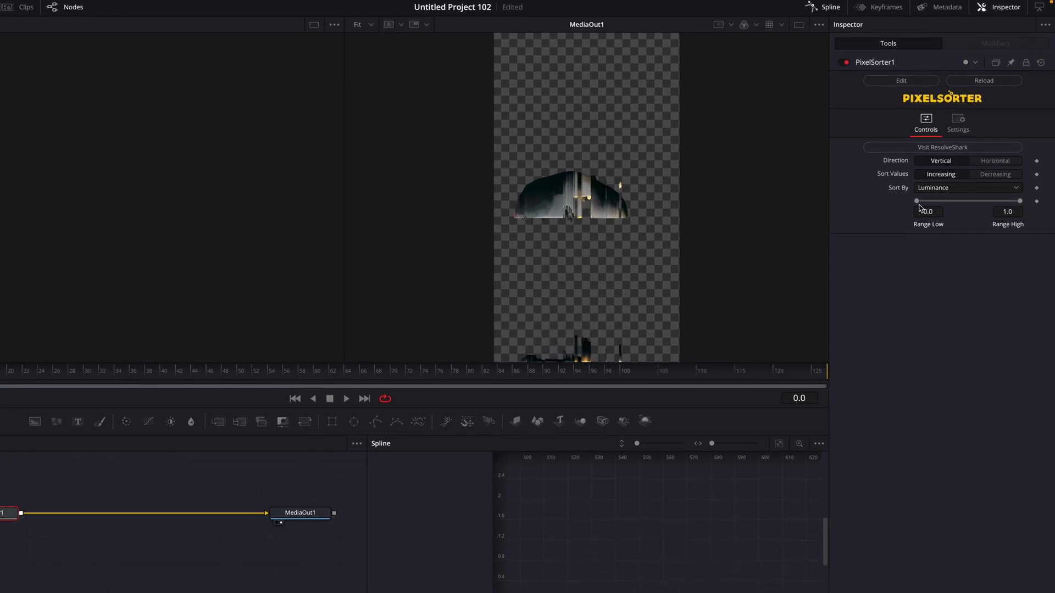
Narrow the PixelSorter range to Low 0.061 and High 0.583, then scrub to the clip end
{"action": "left_click_drag", "start_coordinate": [916, 201], "coordinate": [924, 201]}
{"action": "left_click_drag", "start_coordinate": [1019, 201], "coordinate": [975, 202]}
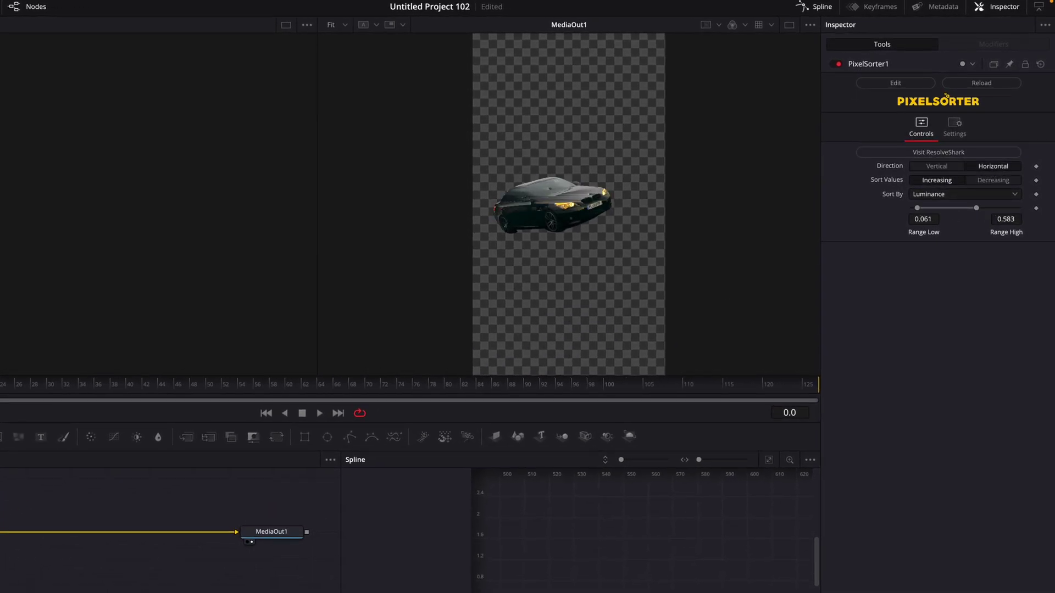
{"action": "left_click_drag", "start_coordinate": [82, 388], "coordinate": [824, 406]}
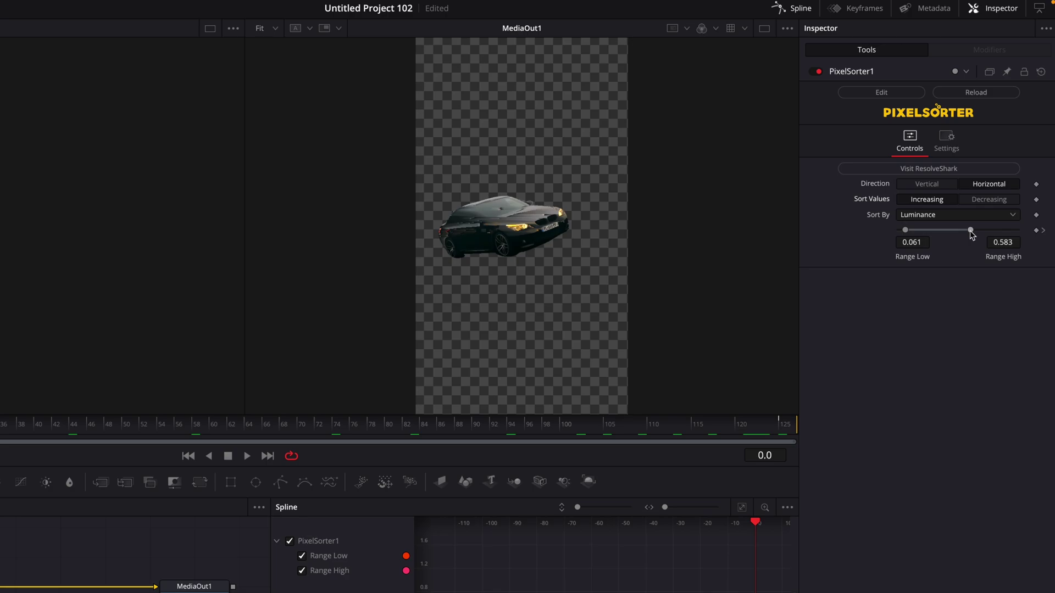
Preview the sort, ease the Range keyframes into an S-curve, and hide PixelSorter1's splines
{"action": "key", "text": "space"}
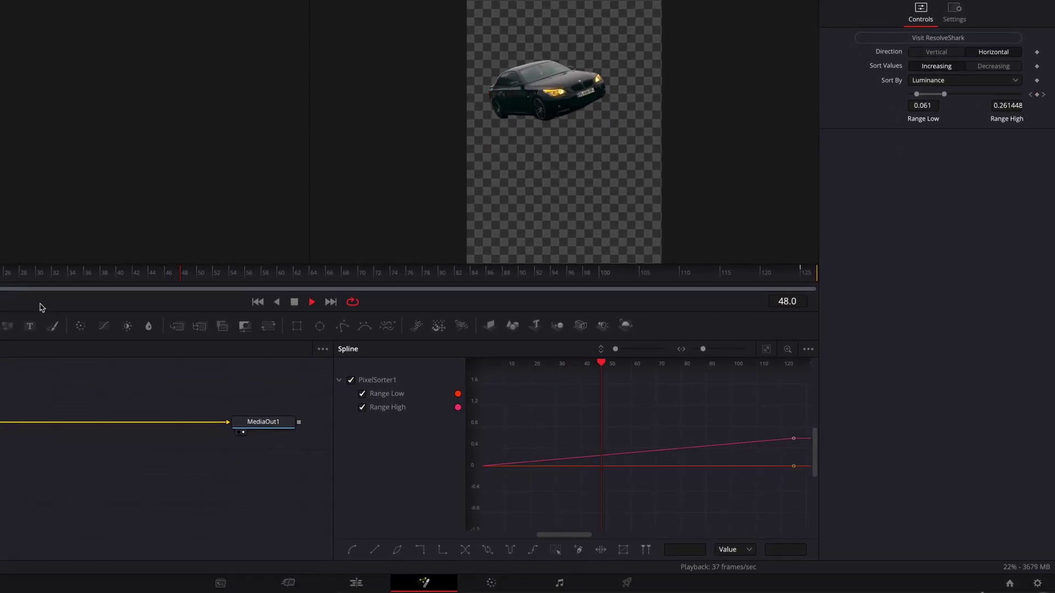
{"action": "key", "text": "space"}
{"action": "left_click", "coordinate": [765, 349]}
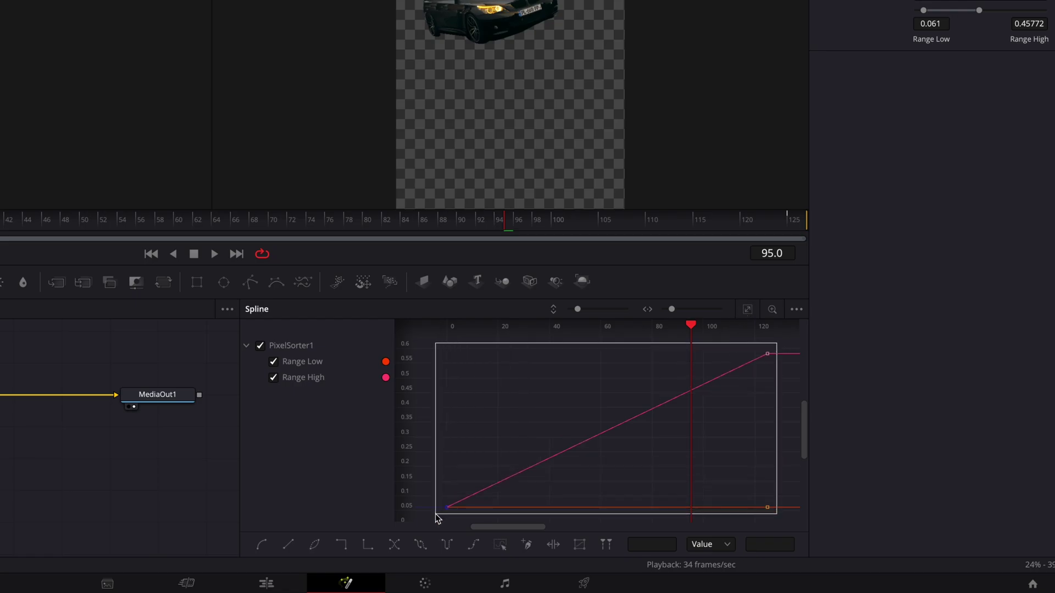
{"action": "left_click_drag", "start_coordinate": [438, 519], "coordinate": [434, 519]}
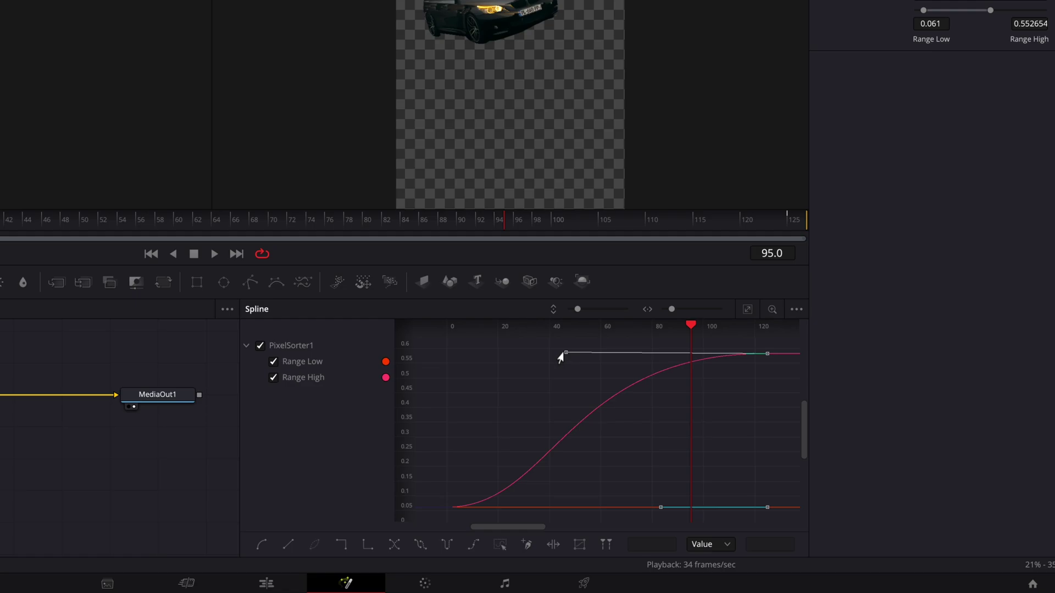
{"action": "left_click", "coordinate": [259, 345]}
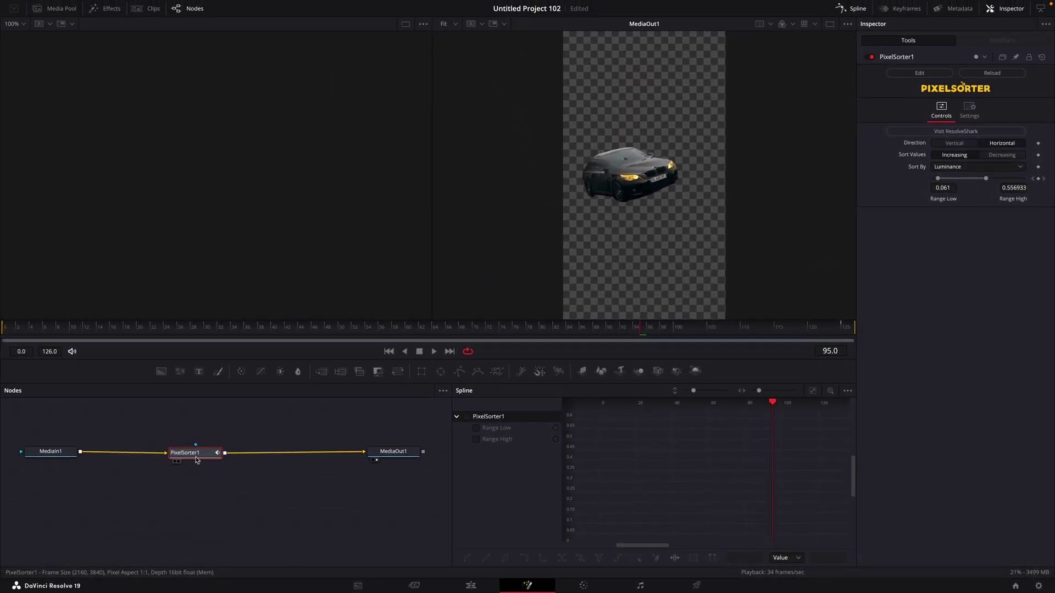
Add a Transform node after MediaIn1 and keyframe its Center at -0.259, 0.242 on frame 0
{"action": "left_click", "coordinate": [53, 456]}
{"action": "key", "text": "shift+space"}
{"action": "type", "text": "pixel sorter"}
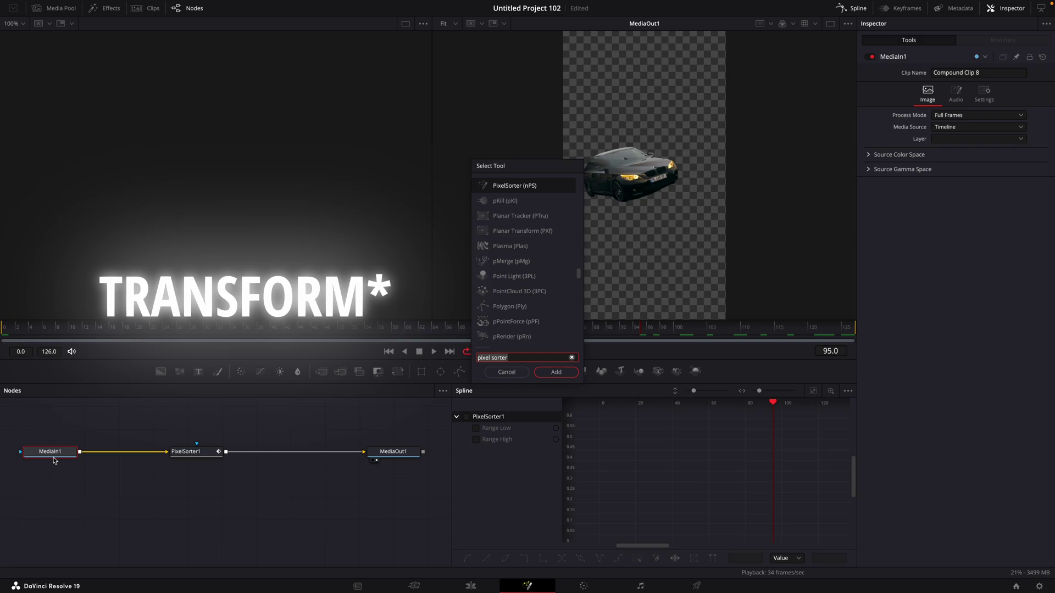
{"action": "key", "text": "ctrl+a"}
{"action": "type", "text": "trans"}
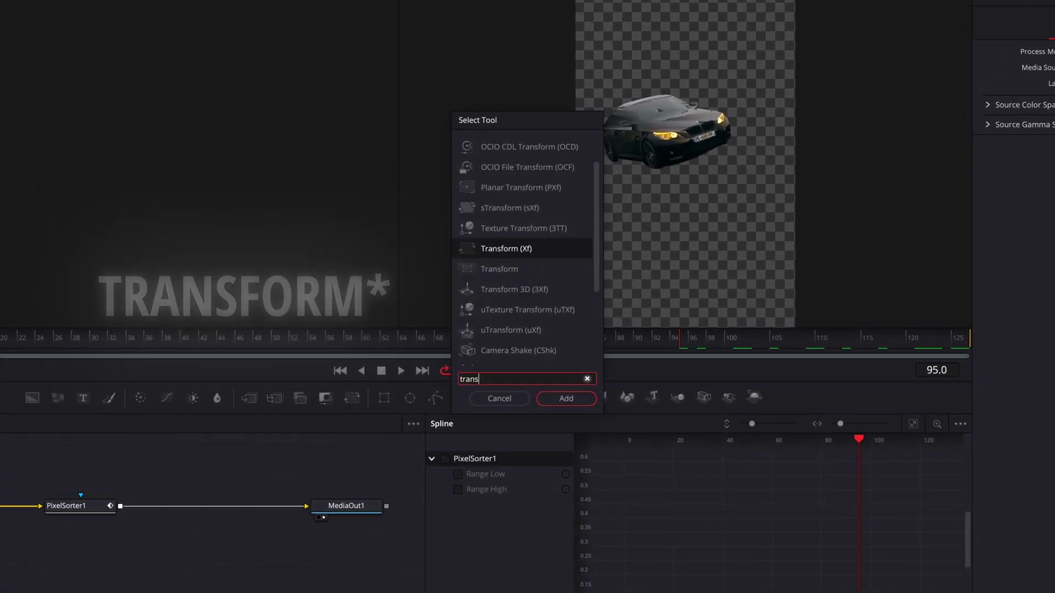
{"action": "key", "text": "Return"}
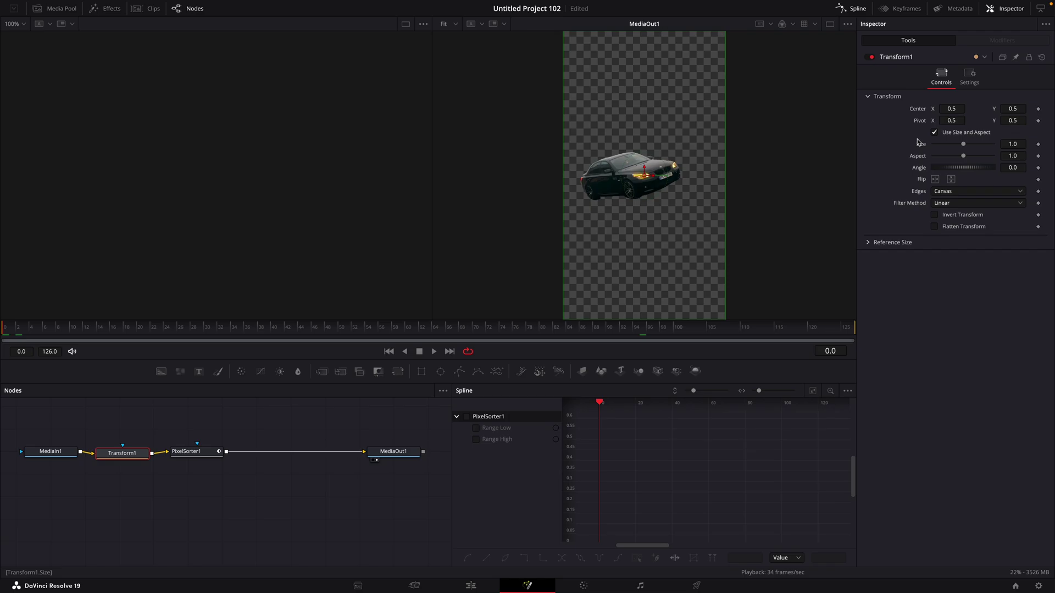
{"action": "left_click", "coordinate": [1037, 108]}
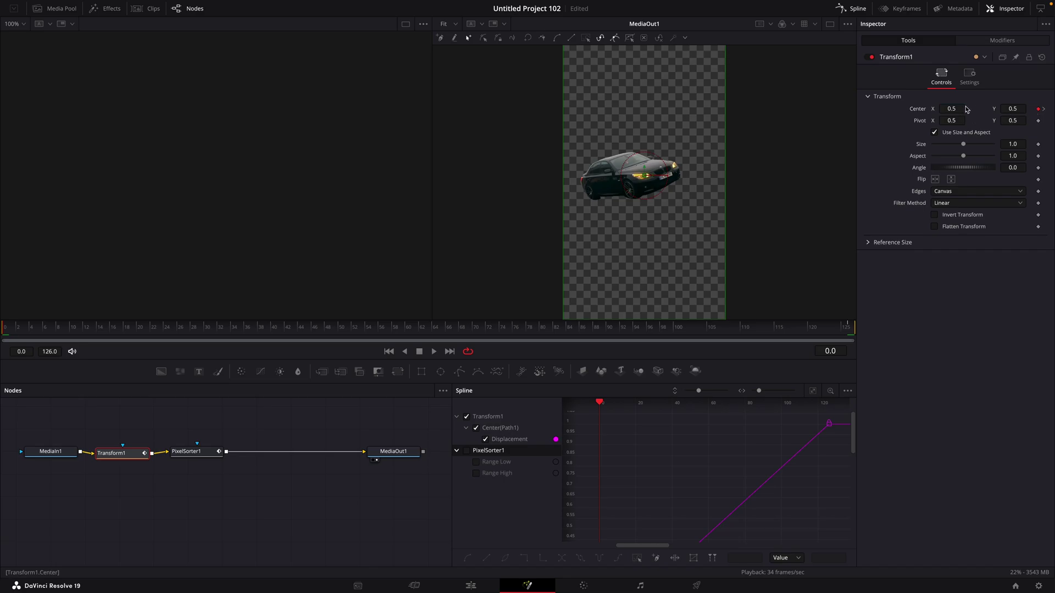
{"action": "left_click_drag", "start_coordinate": [965, 109], "coordinate": [928, 109]}
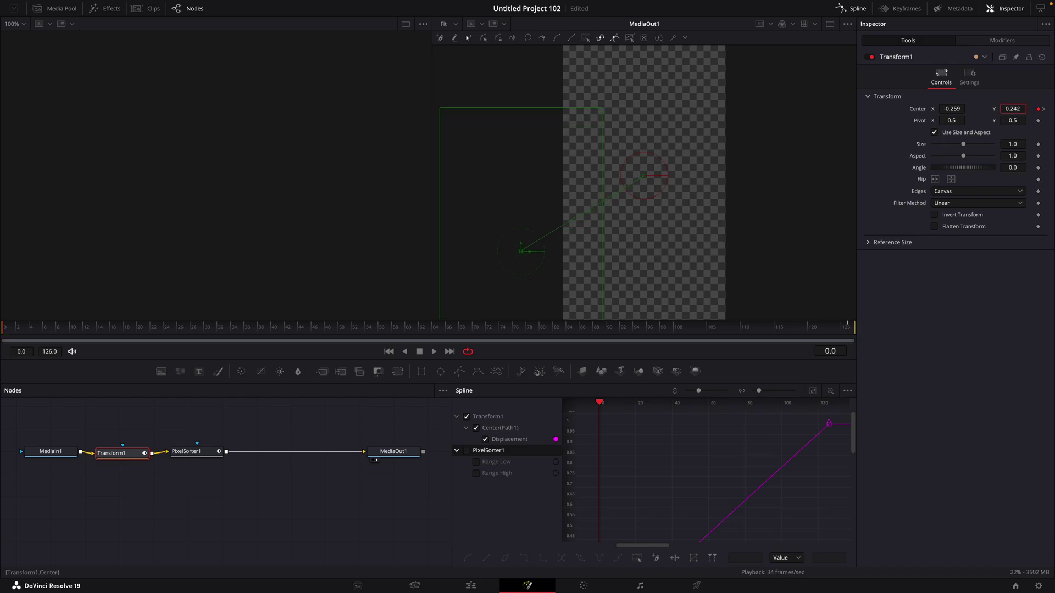
Shape the Displacement keyframes for a fast start with a long ease-out, then preview
{"action": "key", "text": "ctrl+f"}
{"action": "left_click_drag", "start_coordinate": [830, 417], "coordinate": [586, 533]}
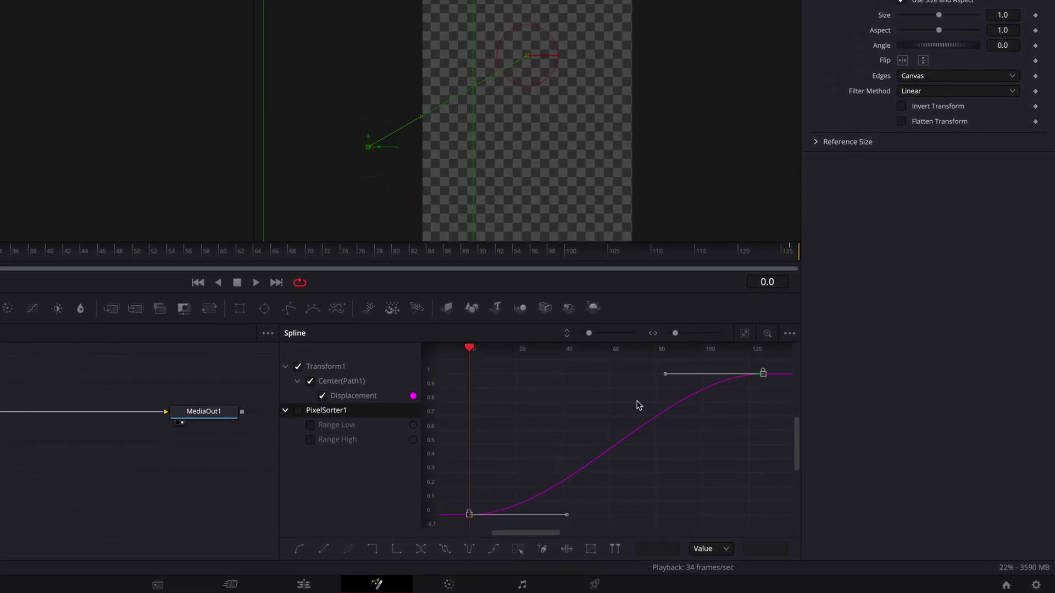
{"action": "left_click_drag", "start_coordinate": [583, 382], "coordinate": [568, 425]}
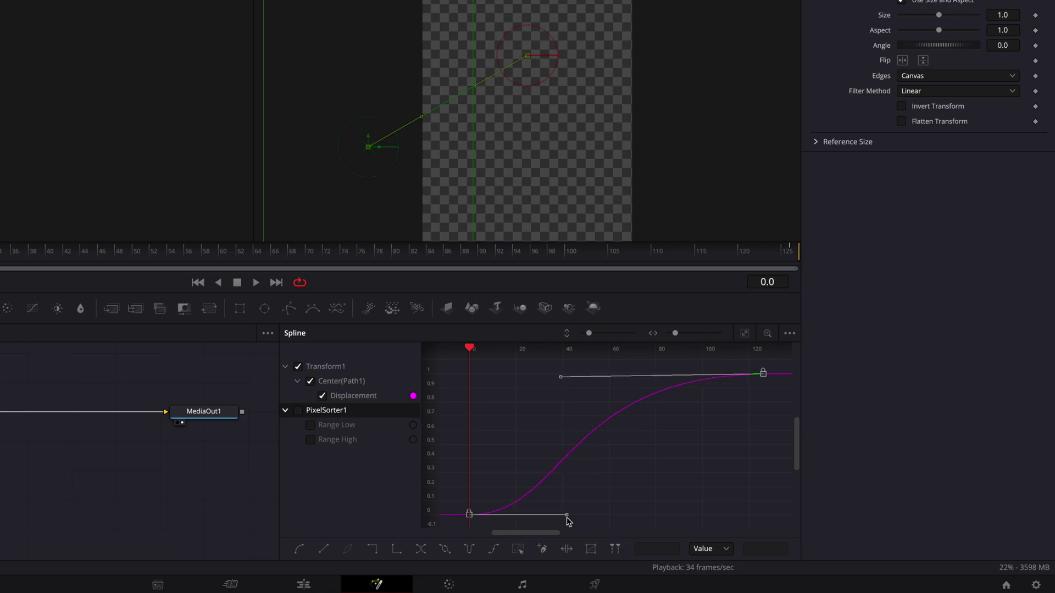
{"action": "left_click_drag", "start_coordinate": [566, 519], "coordinate": [466, 511]}
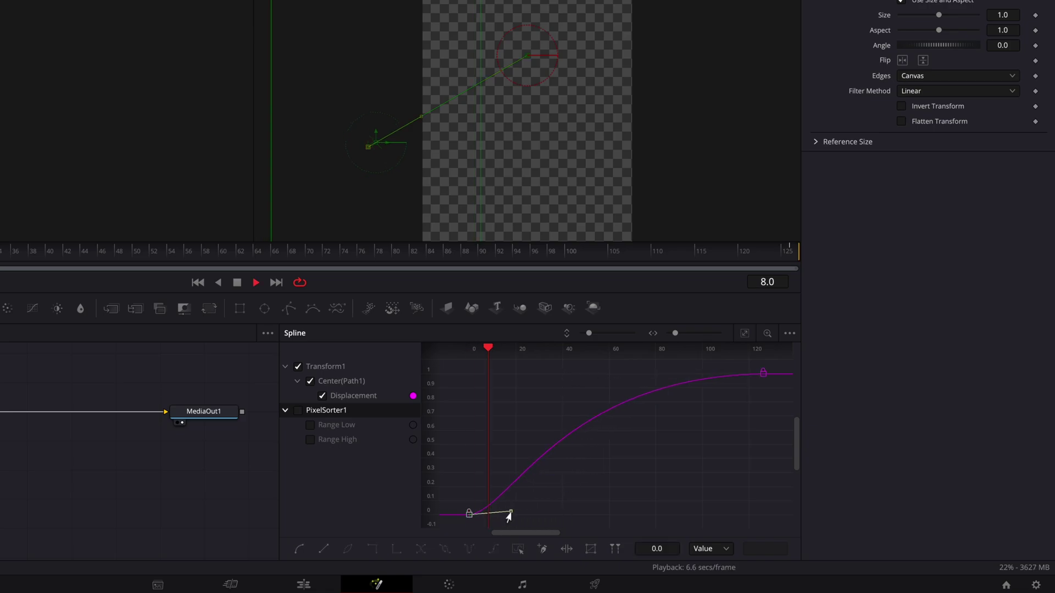
{"action": "key", "text": "space"}
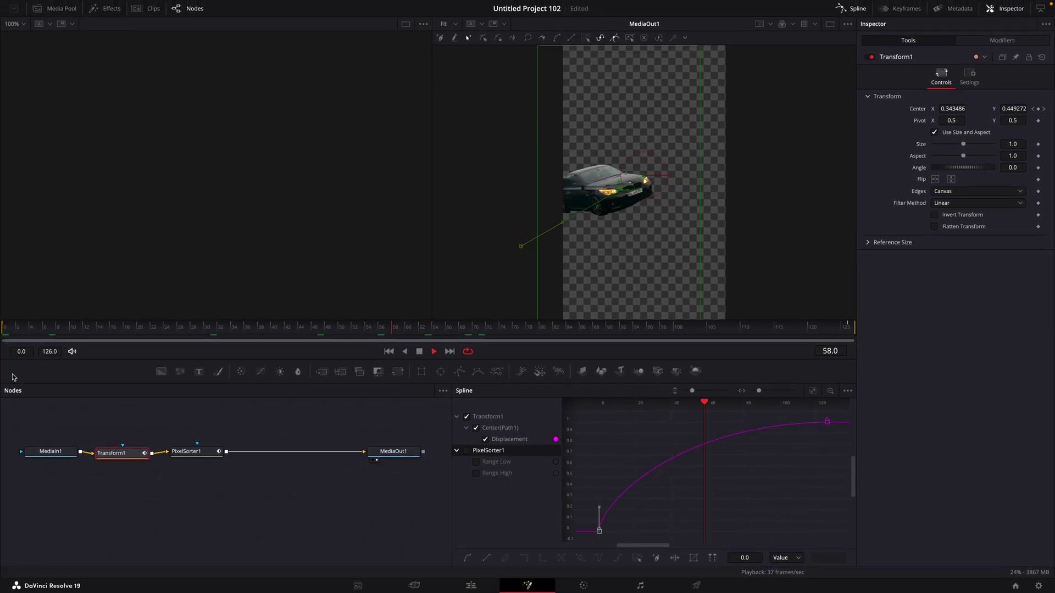
{"action": "key", "text": "space"}
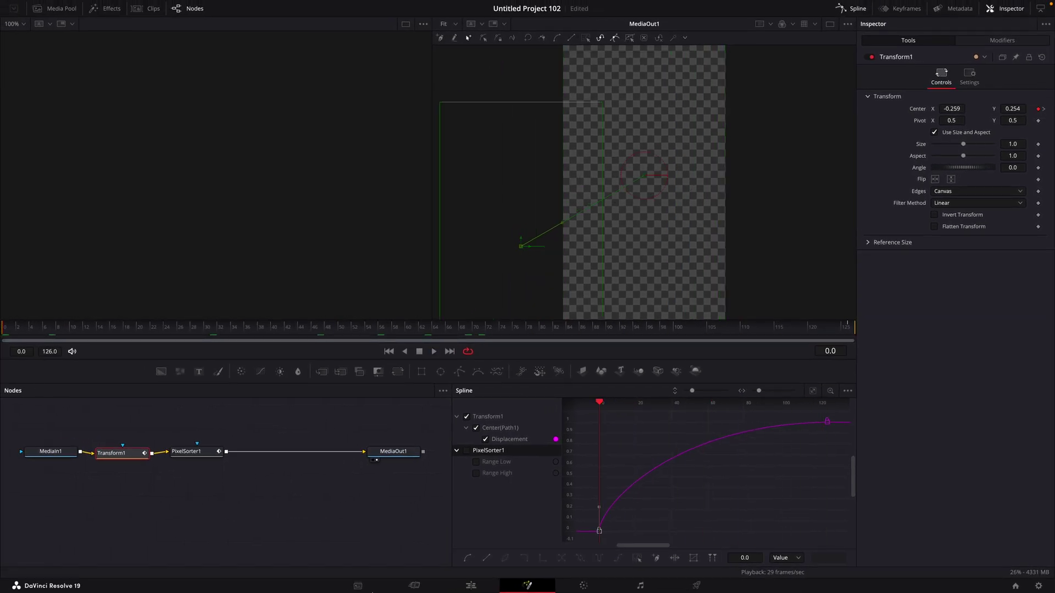
On the Edit page, stack Compound Clip 8 on V3 above 21.mp4 on V2
{"action": "left_click", "coordinate": [478, 588]}
{"action": "left_click_drag", "start_coordinate": [522, 401], "coordinate": [533, 401]}
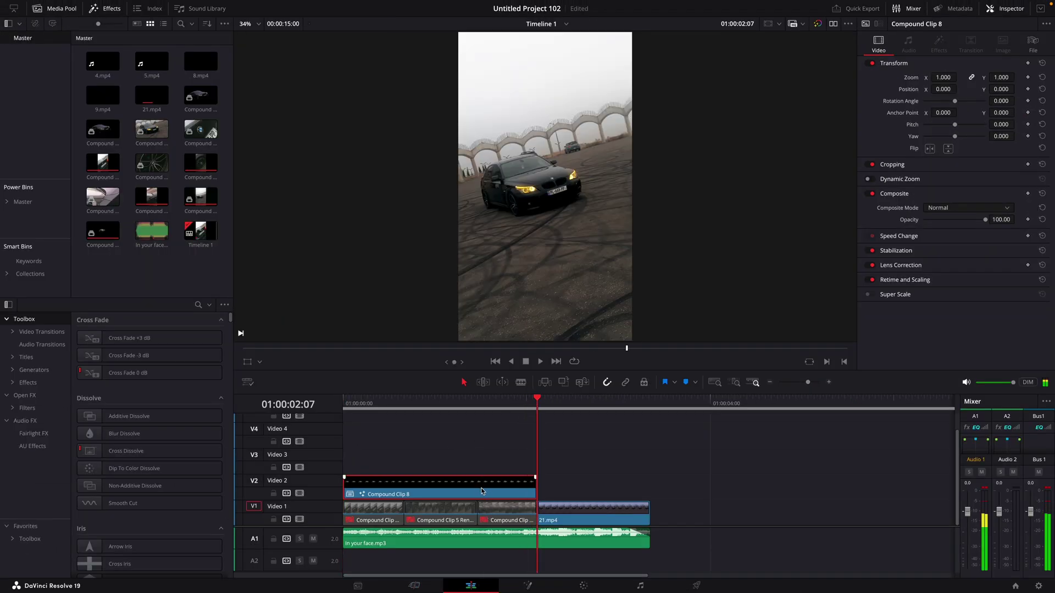
{"action": "left_click_drag", "start_coordinate": [482, 490], "coordinate": [482, 464]}
{"action": "left_click_drag", "start_coordinate": [552, 519], "coordinate": [498, 473]}
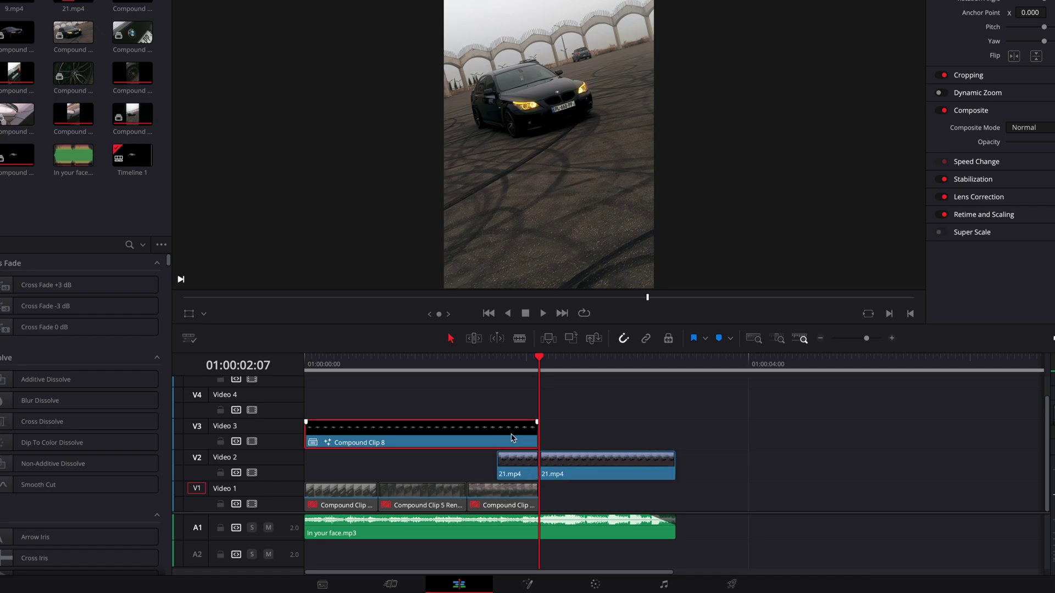
Nest the first overlapping piece of 21.mp4 as Compound Clip 9
{"action": "left_click", "coordinate": [519, 362]}
{"action": "right_click", "coordinate": [522, 476]}
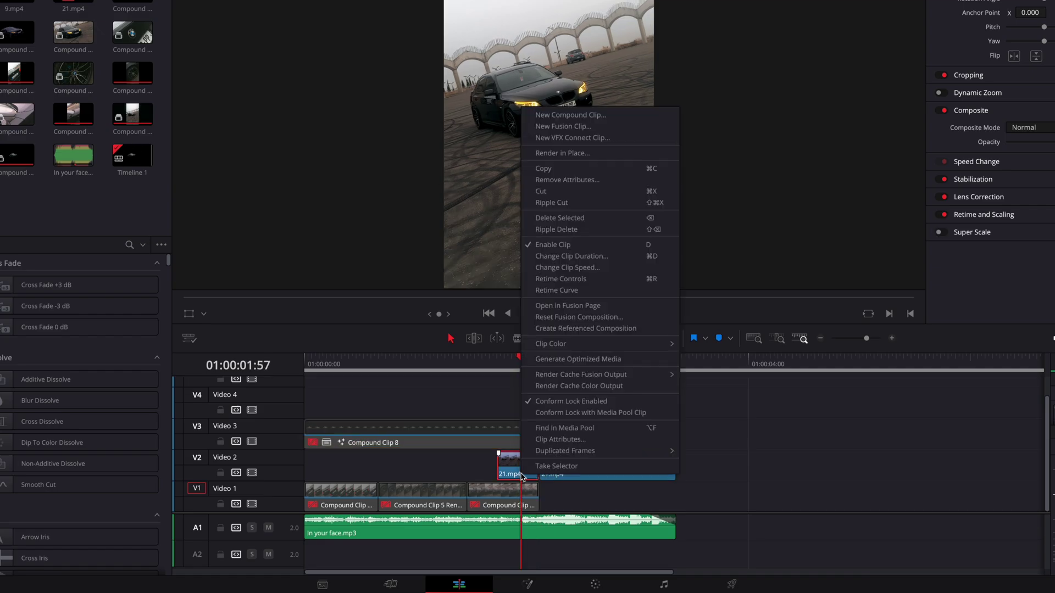
{"action": "left_click", "coordinate": [579, 115]}
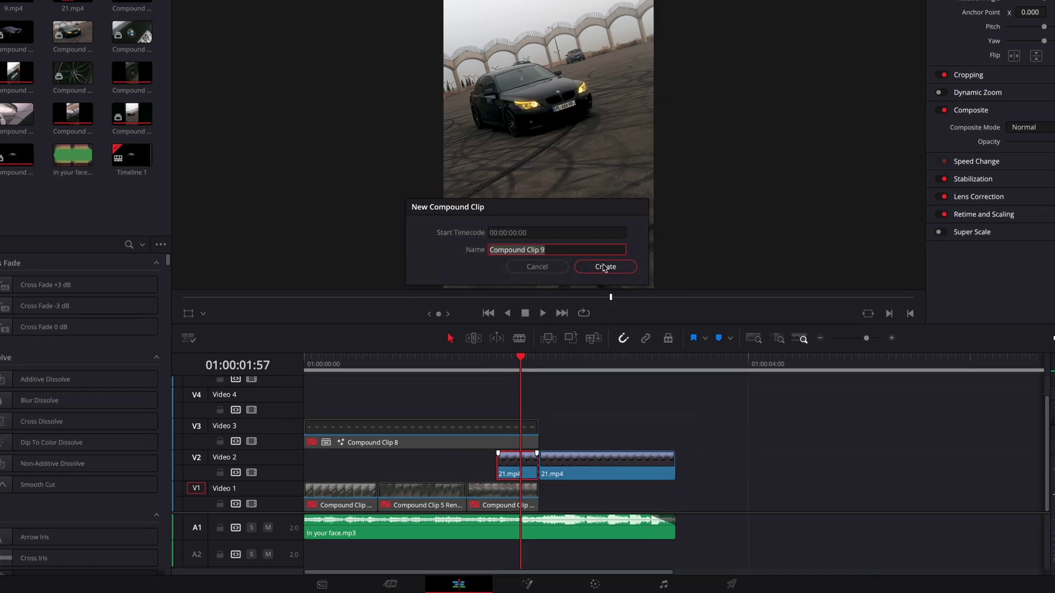
{"action": "left_click", "coordinate": [604, 264]}
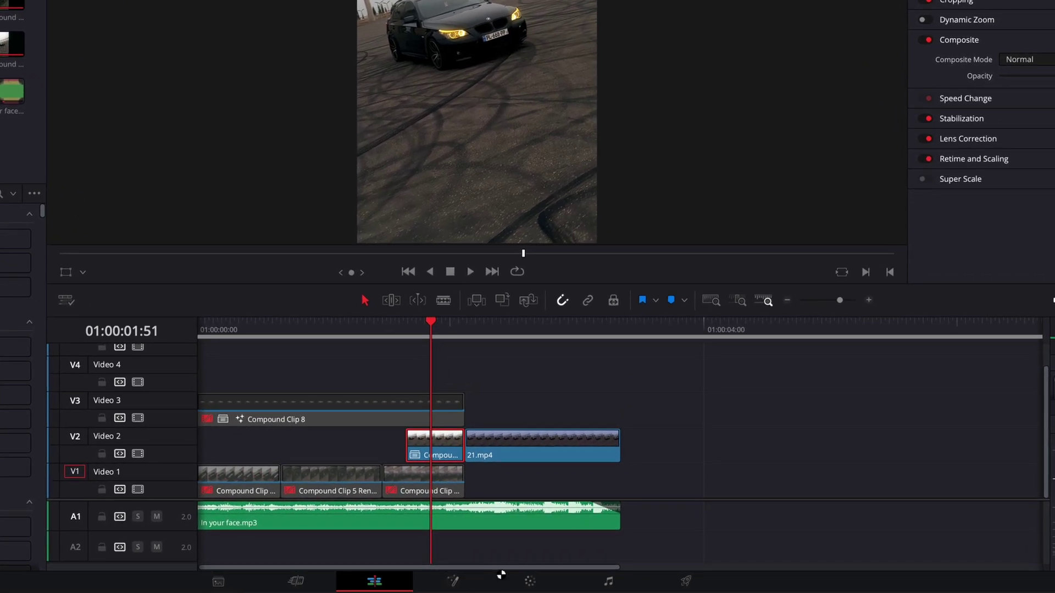
On the Color page, open the HSL qualifier at the compound clip's first frame
{"action": "left_click", "coordinate": [517, 581]}
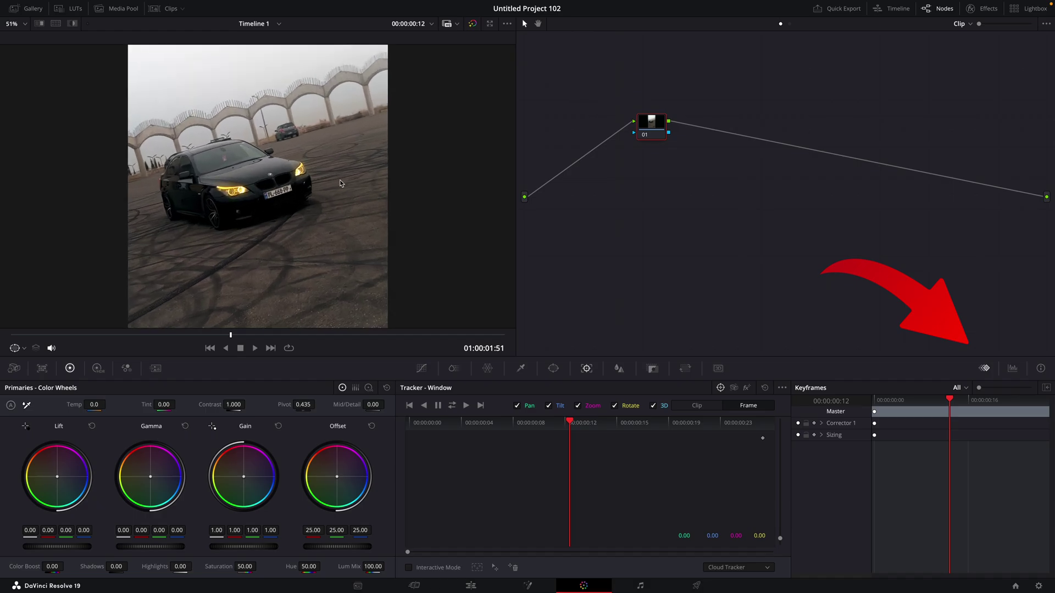
{"action": "key", "text": "Home"}
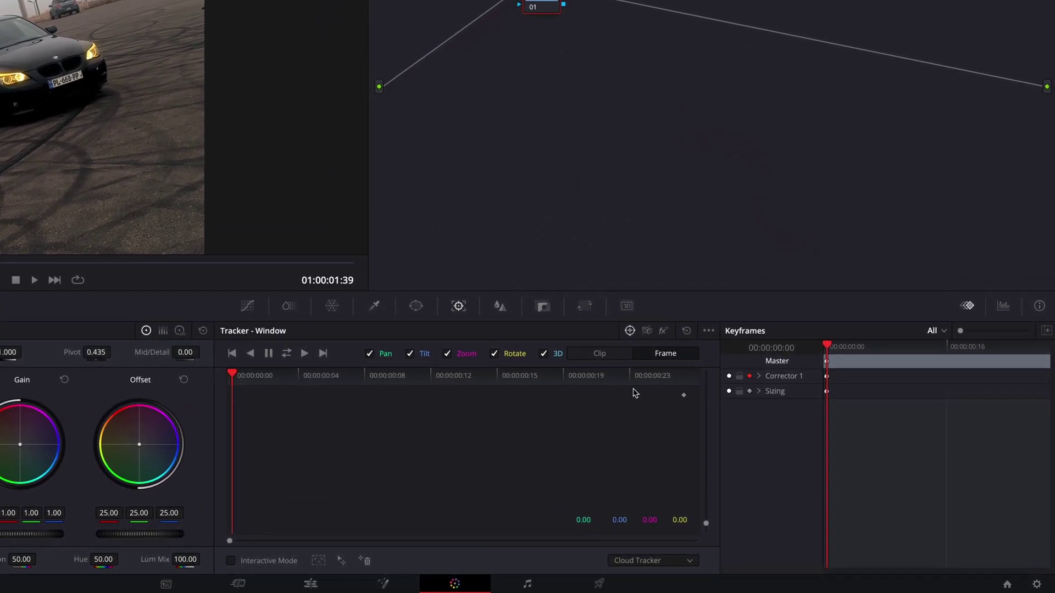
{"action": "left_click", "coordinate": [374, 305]}
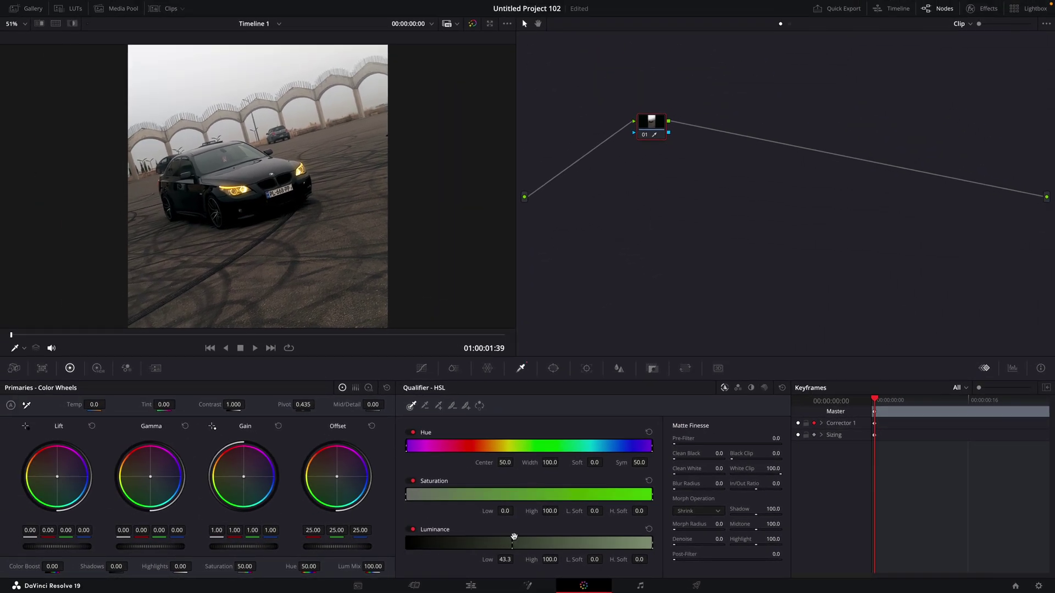
Narrow the luminance qualifier to Low 65.9 and High 65.9
{"action": "left_click_drag", "start_coordinate": [512, 540], "coordinate": [558, 538]}
{"action": "left_click_drag", "start_coordinate": [561, 538], "coordinate": [568, 539]}
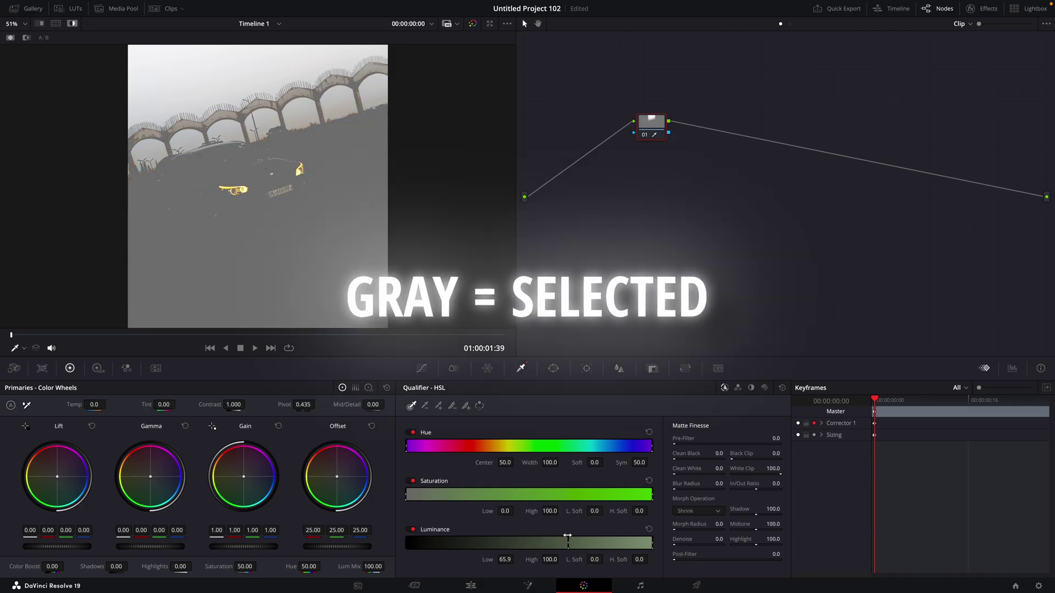
{"action": "scroll", "coordinate": [241, 228], "scroll_direction": "down", "scroll_amount": 2}
{"action": "scroll", "coordinate": [240, 228], "scroll_direction": "down", "scroll_amount": 1}
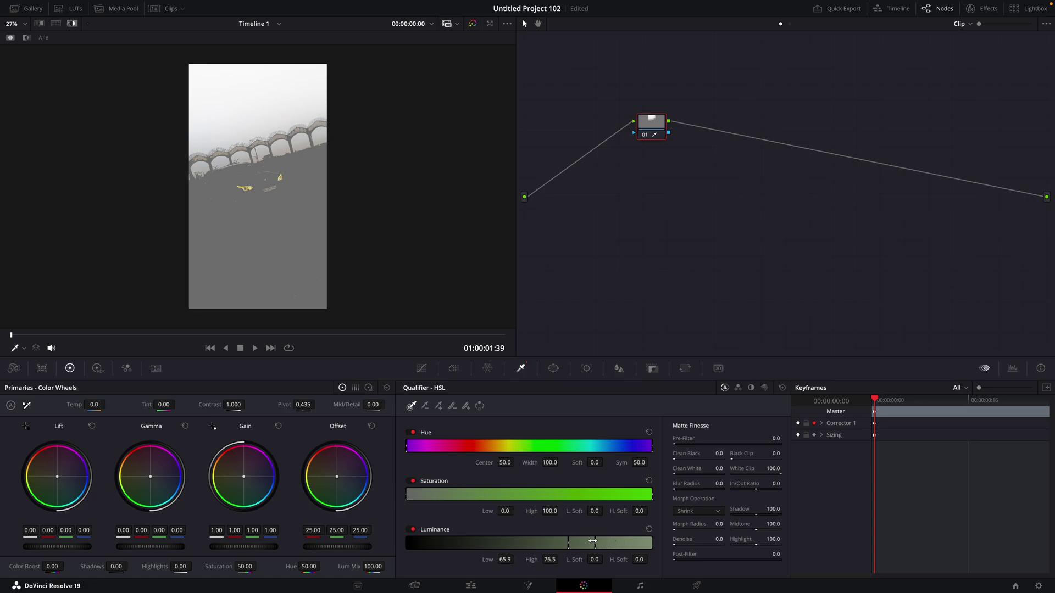
{"action": "left_click_drag", "start_coordinate": [592, 541], "coordinate": [580, 541]}
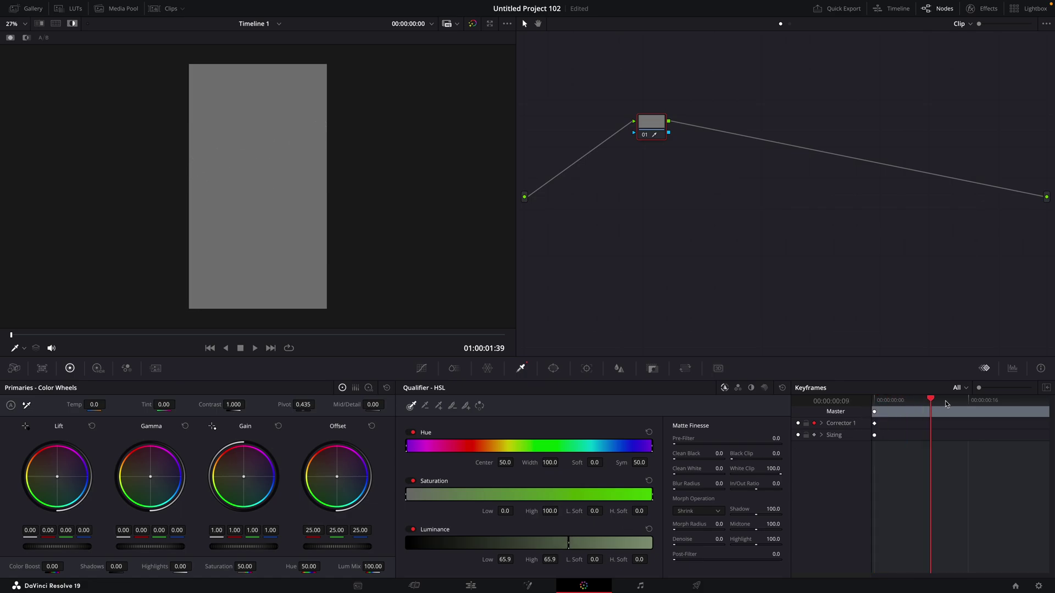
At the clip's last frame, widen the luminance key to Low 49.8, High 80.9
{"action": "key", "text": "End"}
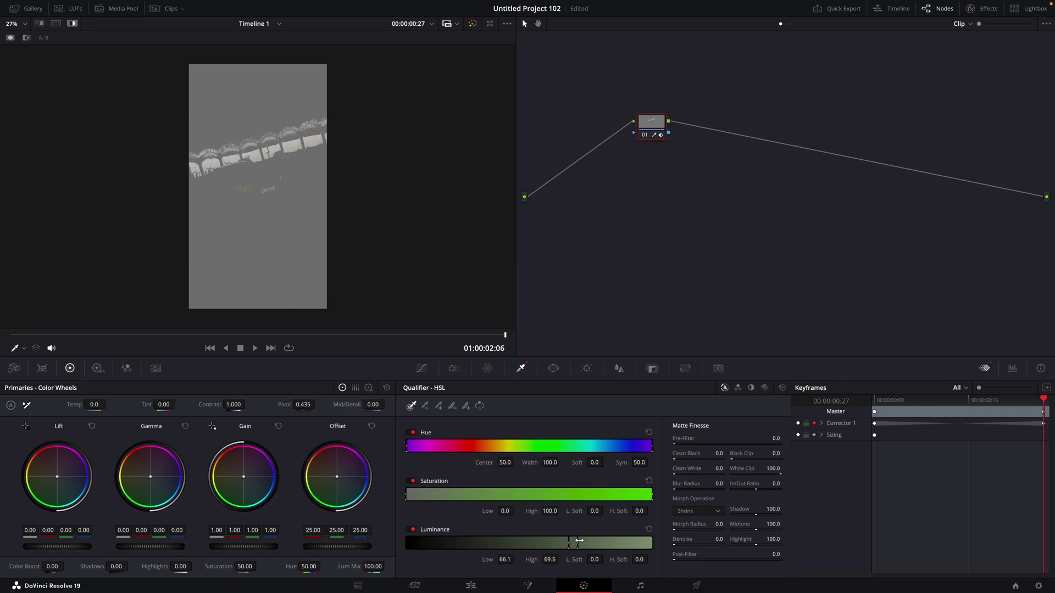
{"action": "left_click_drag", "start_coordinate": [585, 539], "coordinate": [528, 540]}
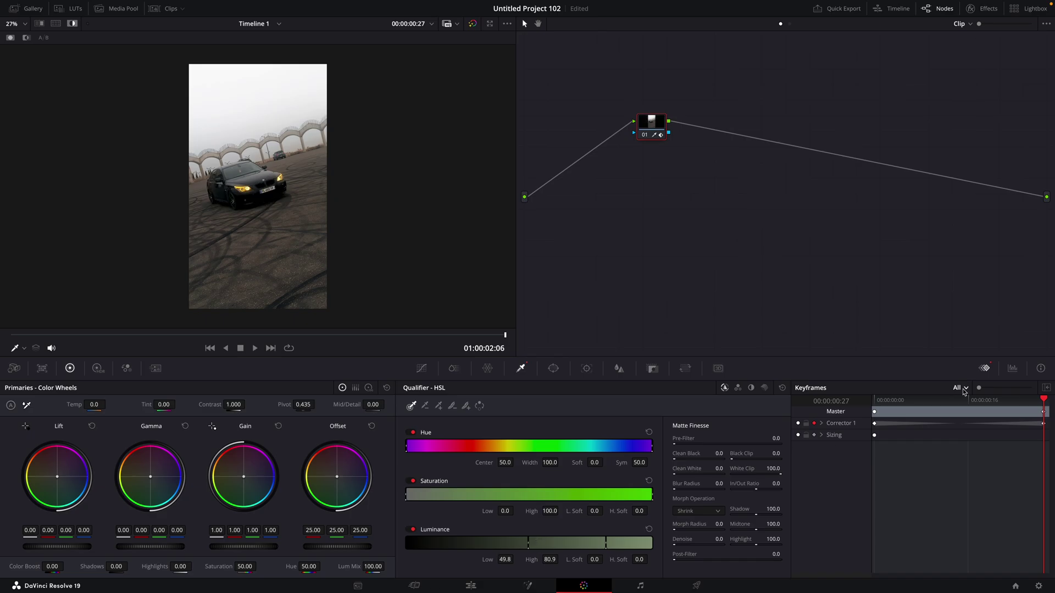
{"action": "left_click_drag", "start_coordinate": [1044, 400], "coordinate": [875, 400]}
Feed the luminance key to an alpha output in the node graph
{"action": "right_click", "coordinate": [717, 150]}
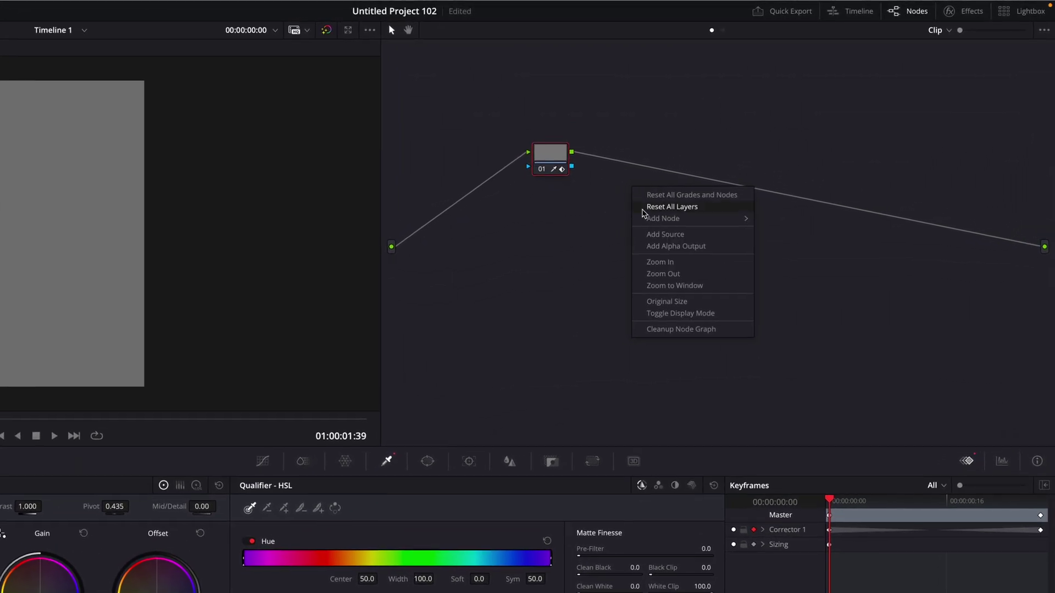
{"action": "left_click", "coordinate": [676, 246]}
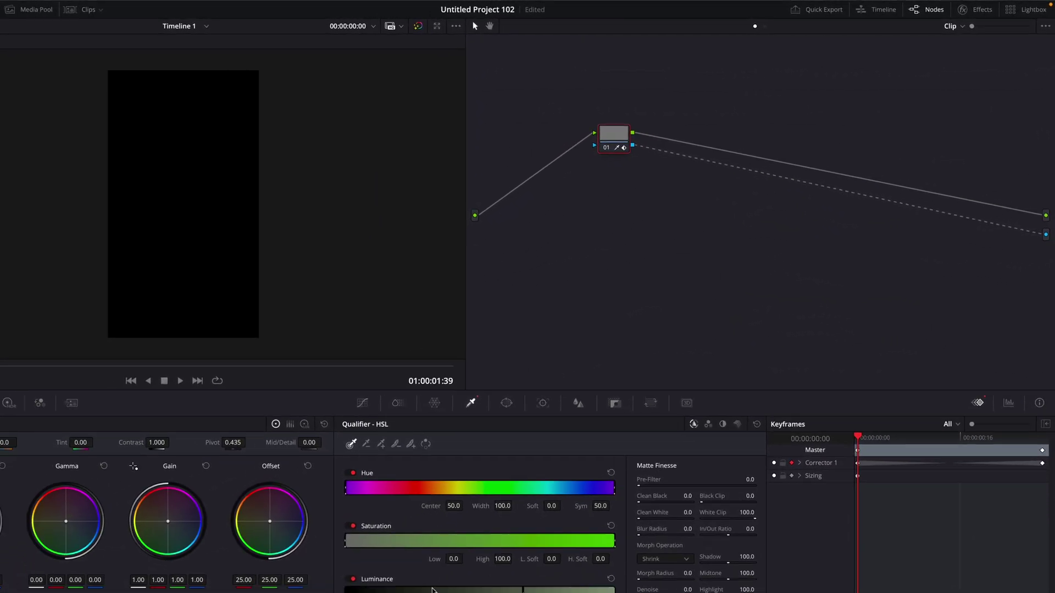
{"action": "left_click", "coordinate": [470, 585]}
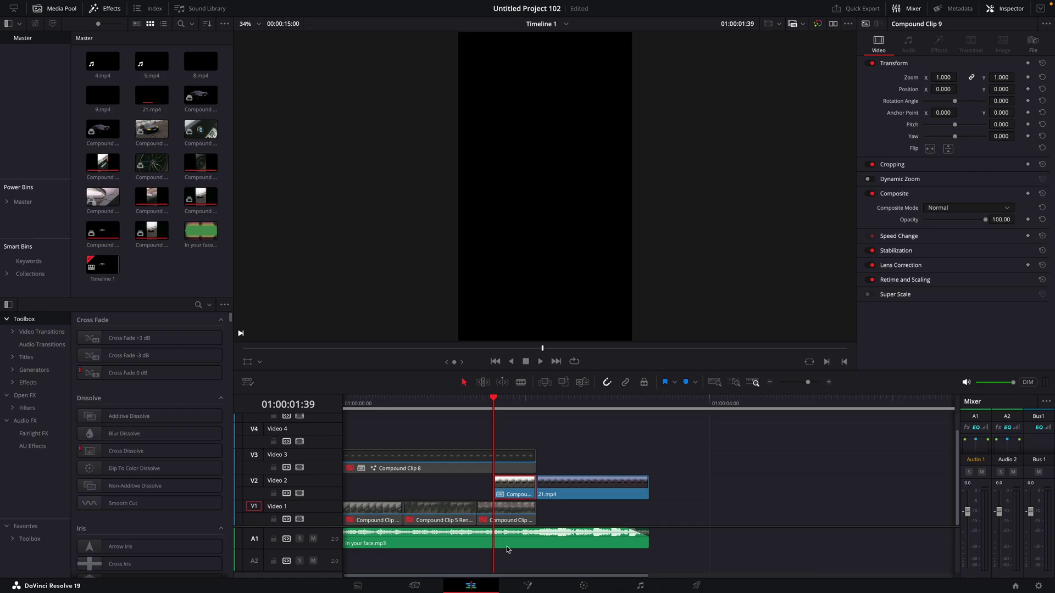
{"action": "left_click", "coordinate": [506, 455]}
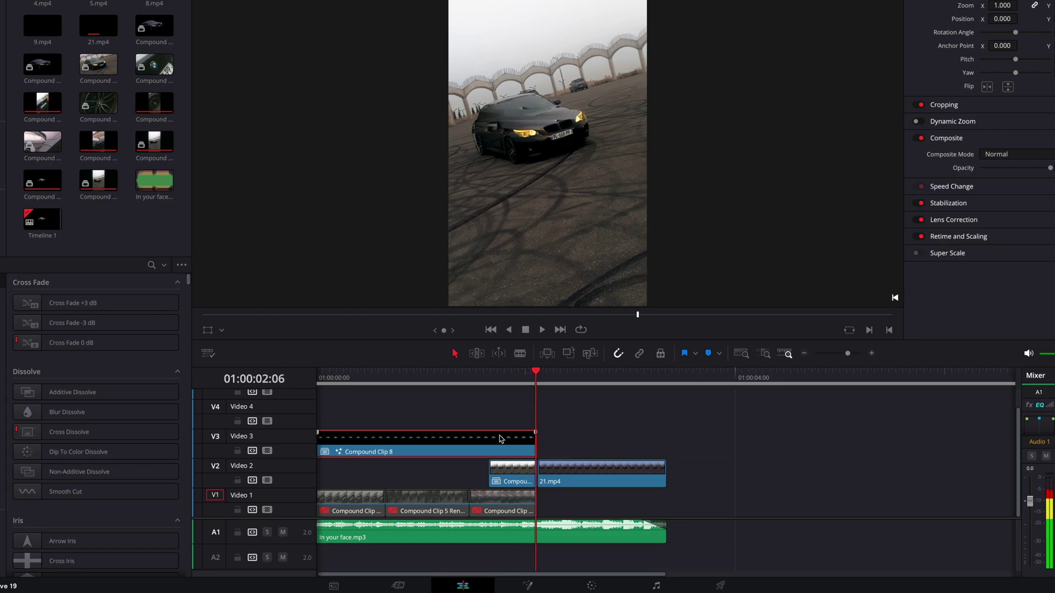
{"action": "left_click", "coordinate": [515, 413]}
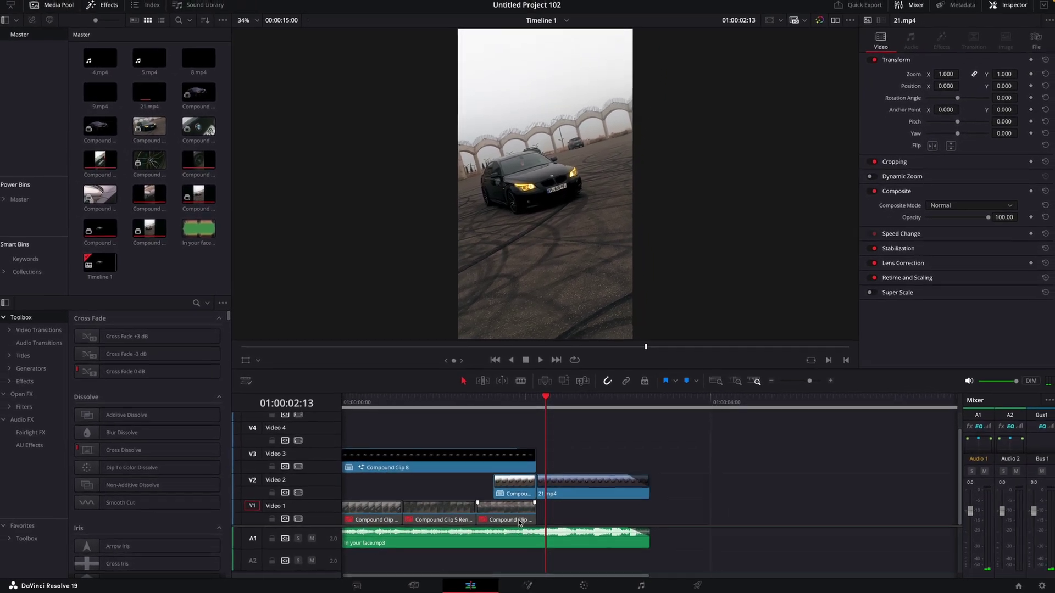
{"action": "left_click", "coordinate": [519, 522]}
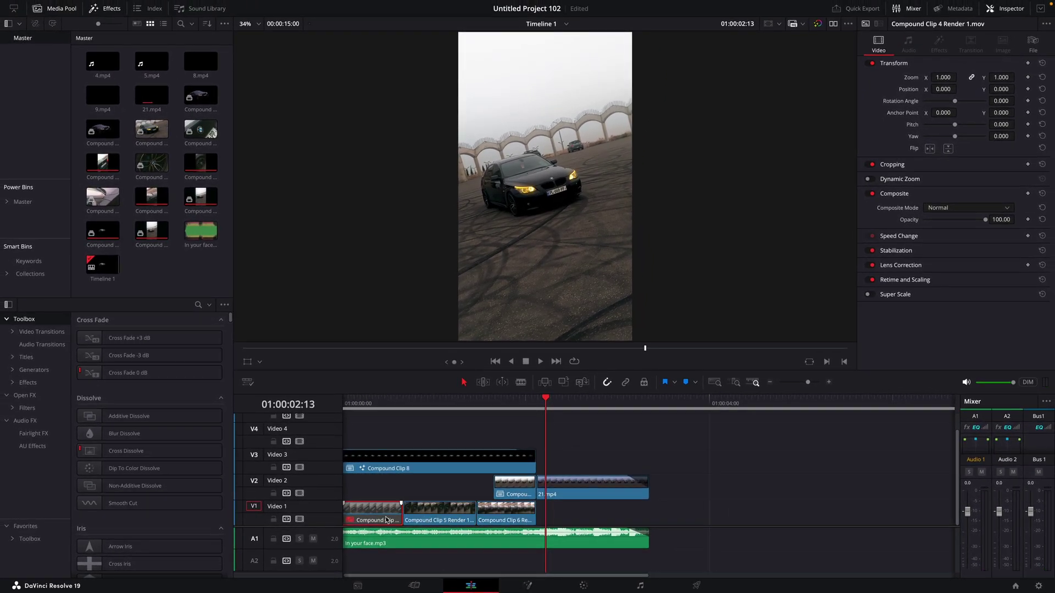